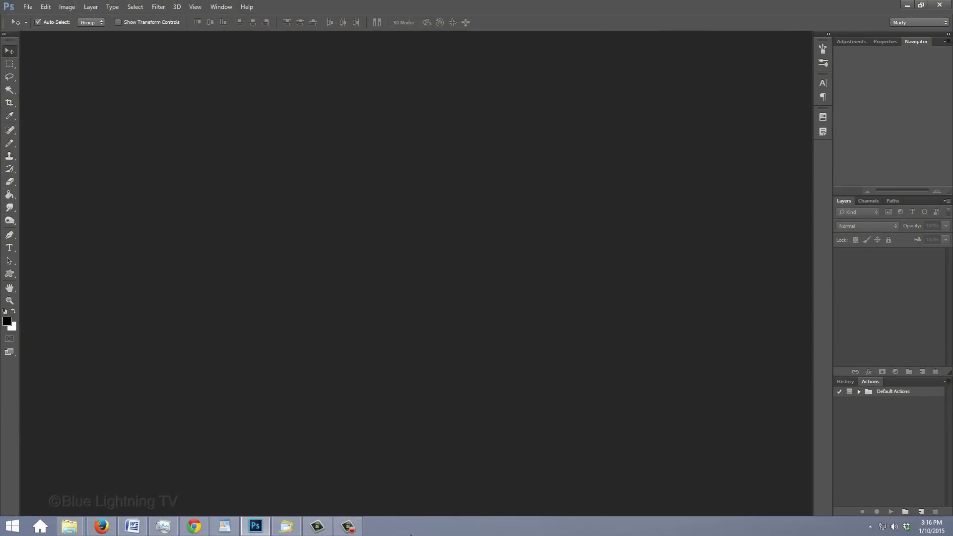
Create a new 1550 × 870 pixel document at 150 pixels per inch
{"action": "key", "text": "ctrl+n"}
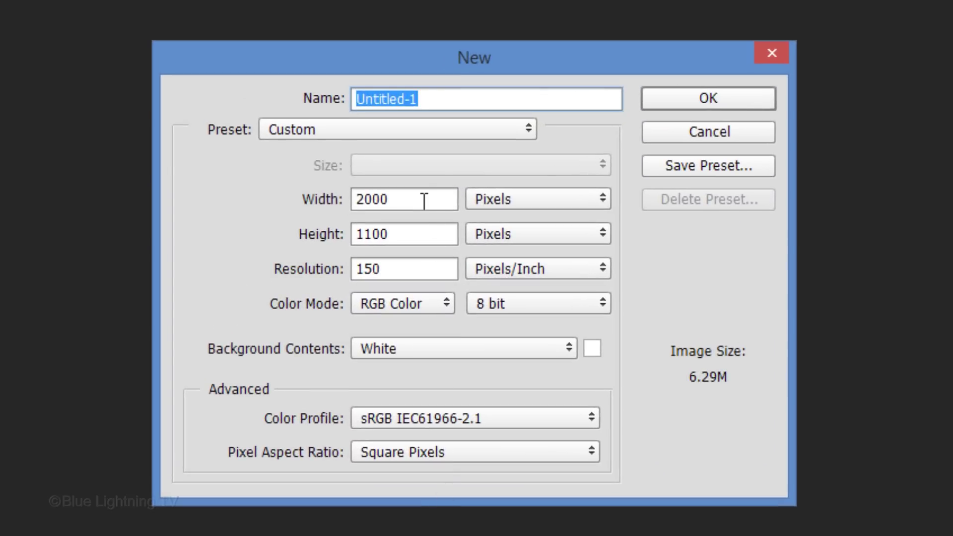
{"action": "double_click", "coordinate": [424, 201]}
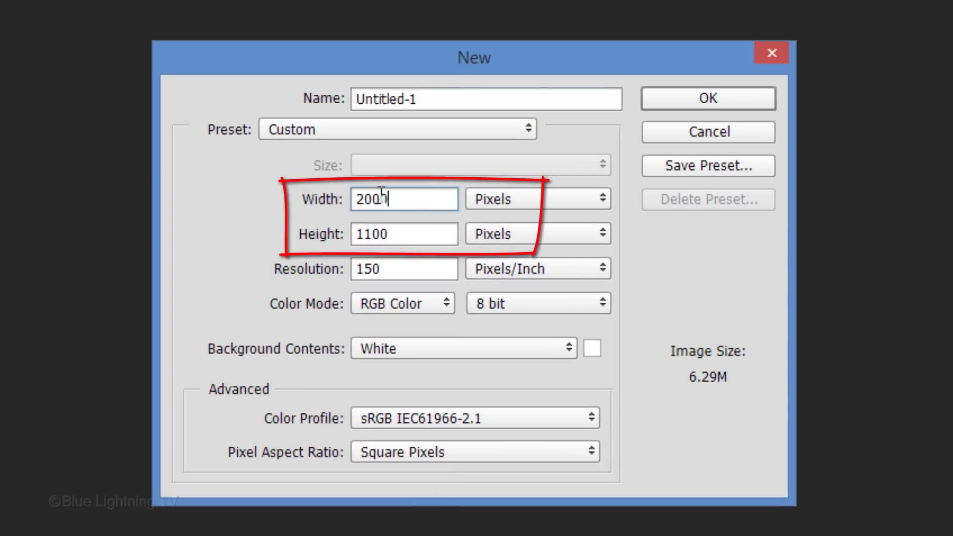
{"action": "type", "text": "1550"}
{"action": "left_click_drag", "start_coordinate": [392, 233], "coordinate": [299, 233]}
{"action": "type", "text": "870"}
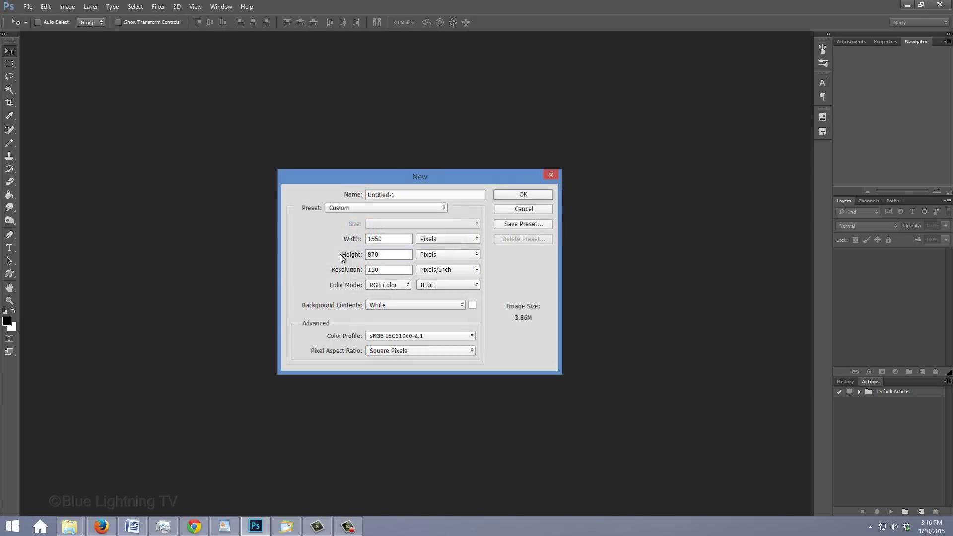
{"action": "key", "text": "Return"}
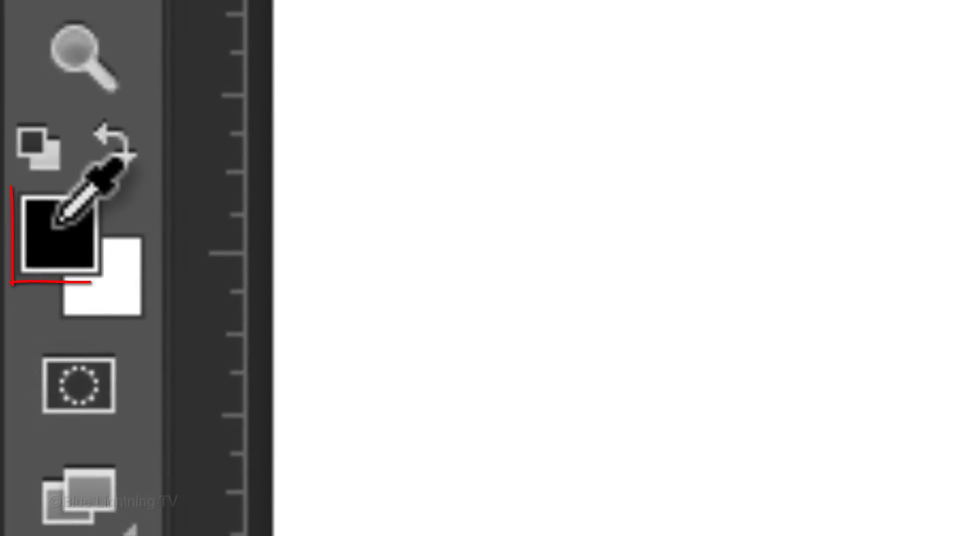
Set the foreground colour to F0E2AF and fill the canvas with it
{"action": "left_click", "coordinate": [57, 221]}
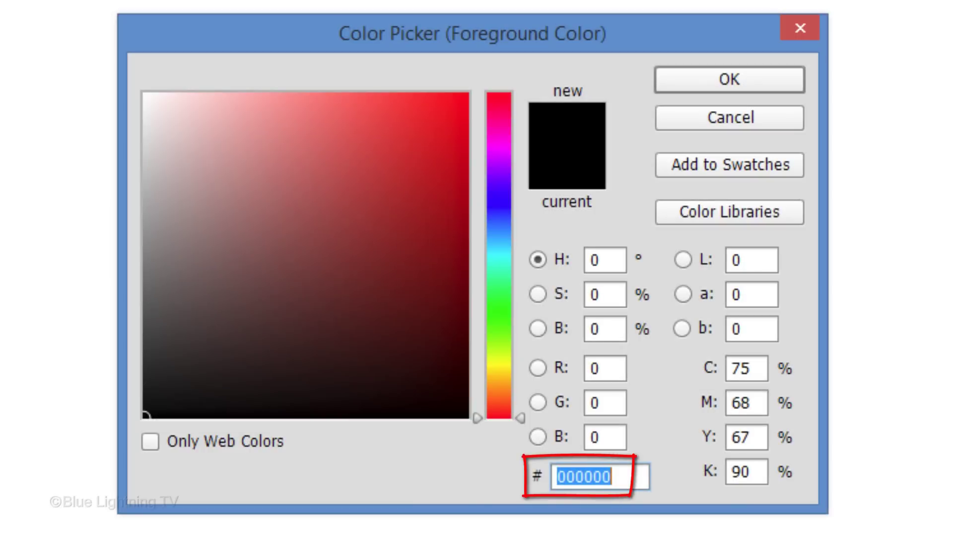
{"action": "type", "text": "F0E2A"}
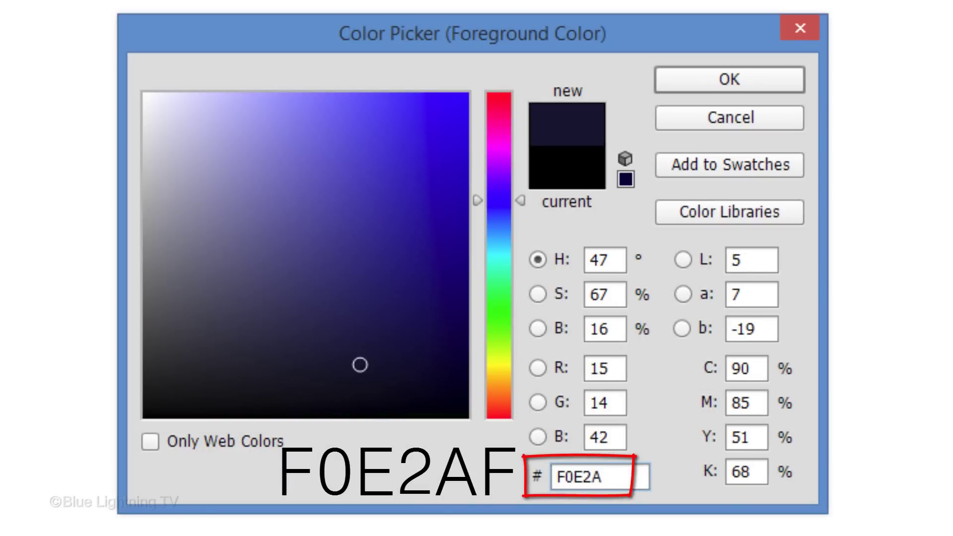
{"action": "type", "text": "F"}
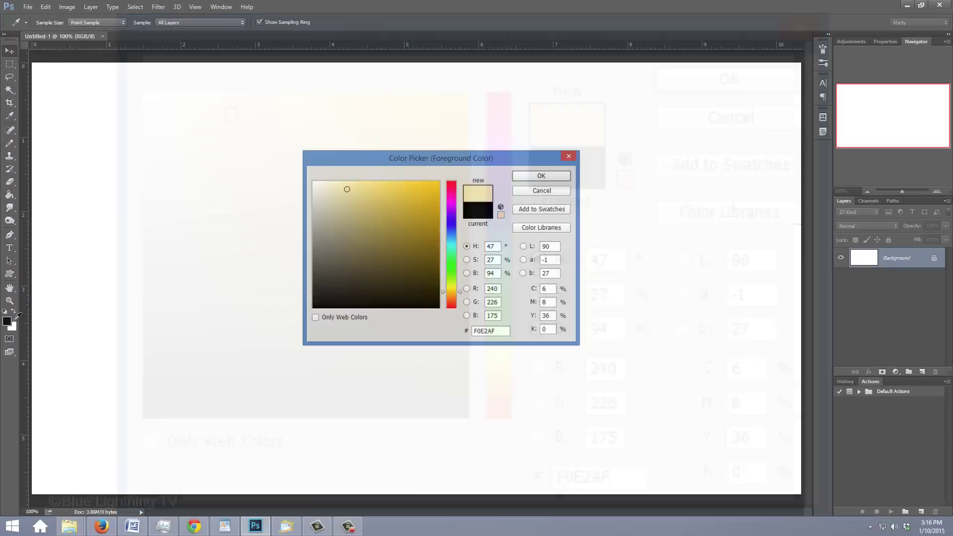
{"action": "key", "text": "Return"}
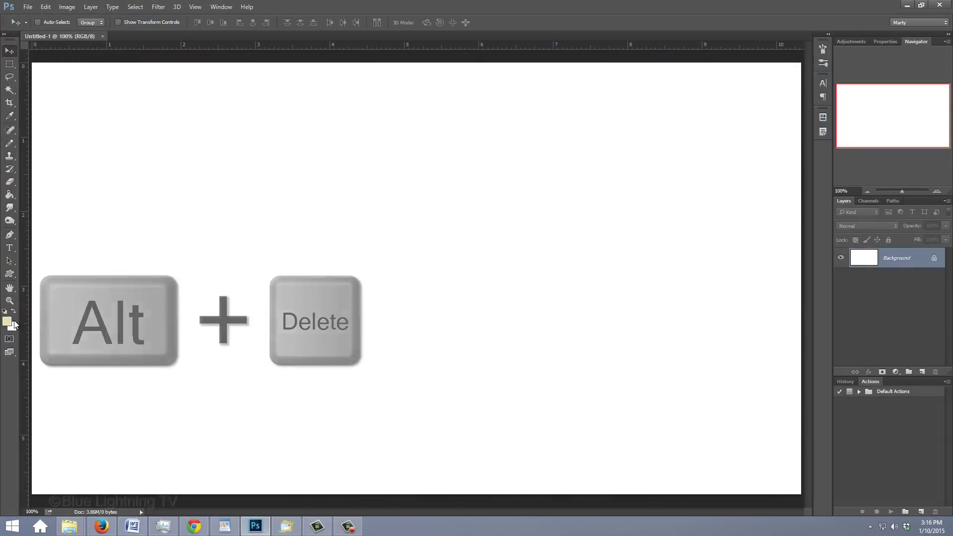
{"action": "key", "text": "alt+Delete"}
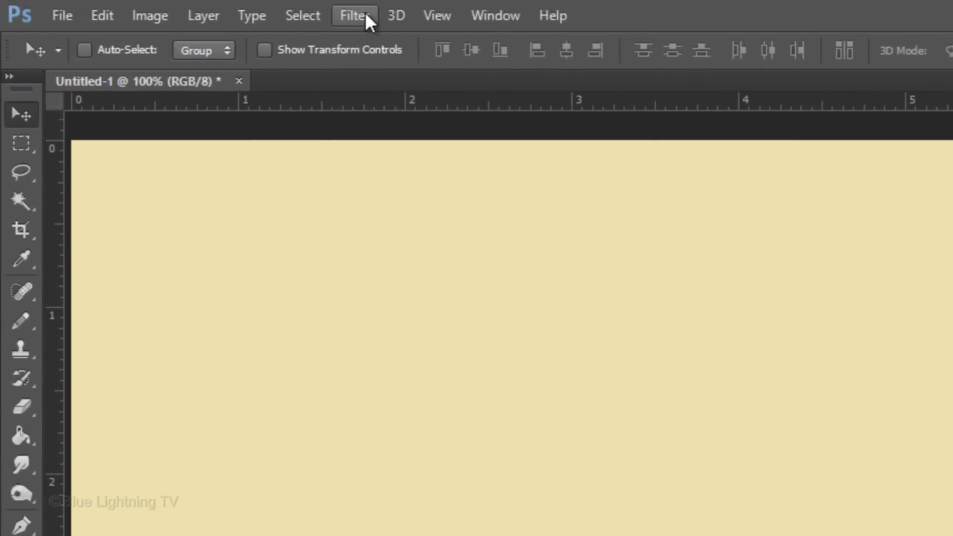
Apply Add Noise at 3%, Gaussian and monochromatic, to the beige background
{"action": "left_click", "coordinate": [162, 7]}
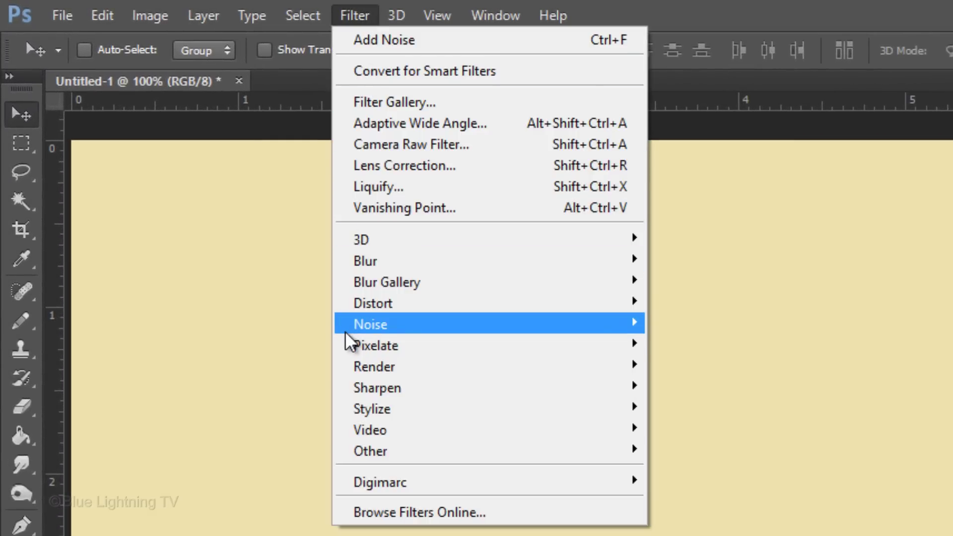
{"action": "mouse_move", "coordinate": [370, 324]}
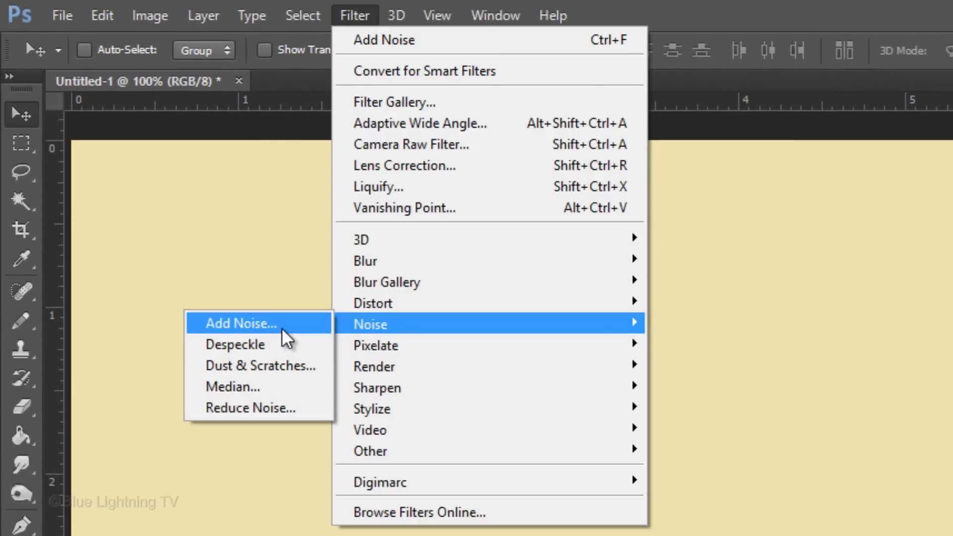
{"action": "left_click", "coordinate": [282, 329]}
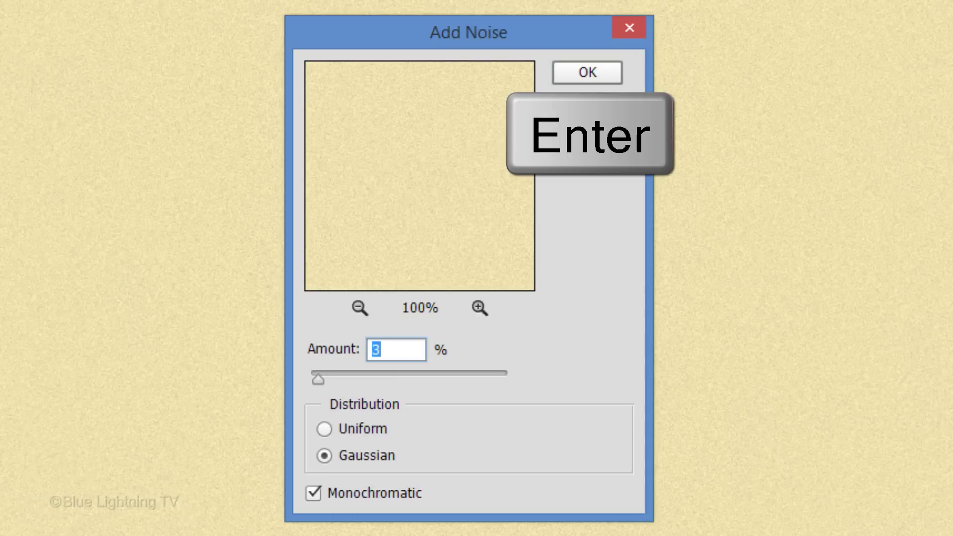
{"action": "key", "text": "Return"}
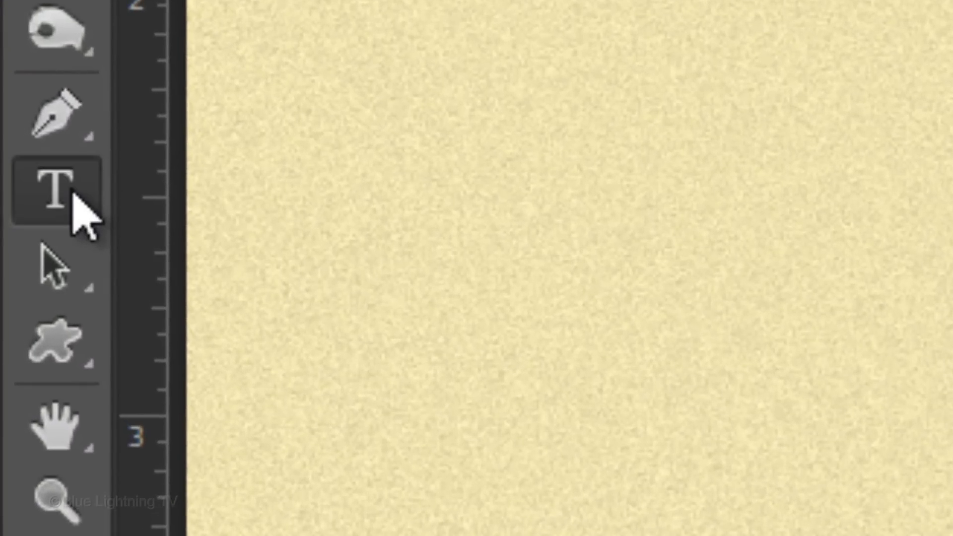
With the Horizontal Type Tool and Character panel shown, type 'Love Letters' on the canvas
{"action": "right_click", "coordinate": [13, 248]}
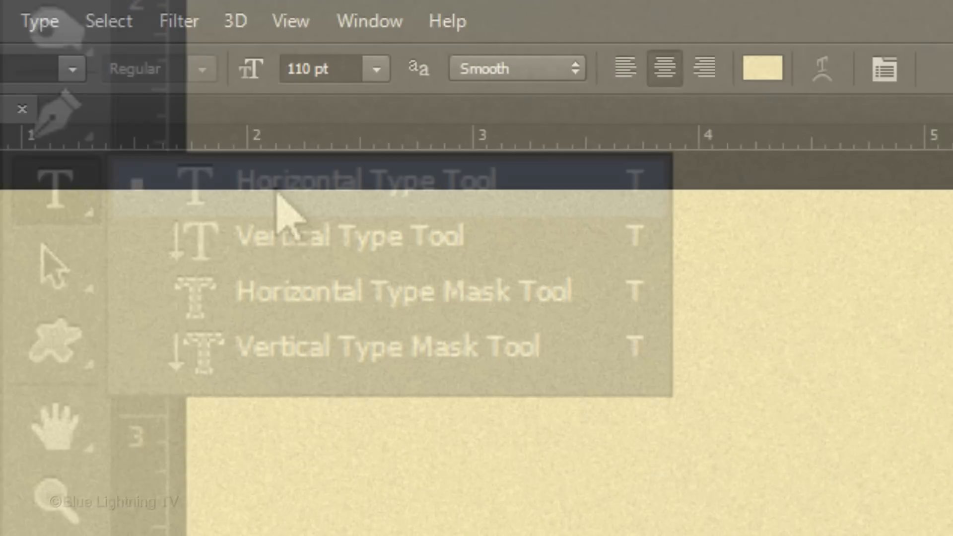
{"action": "left_click", "coordinate": [276, 195]}
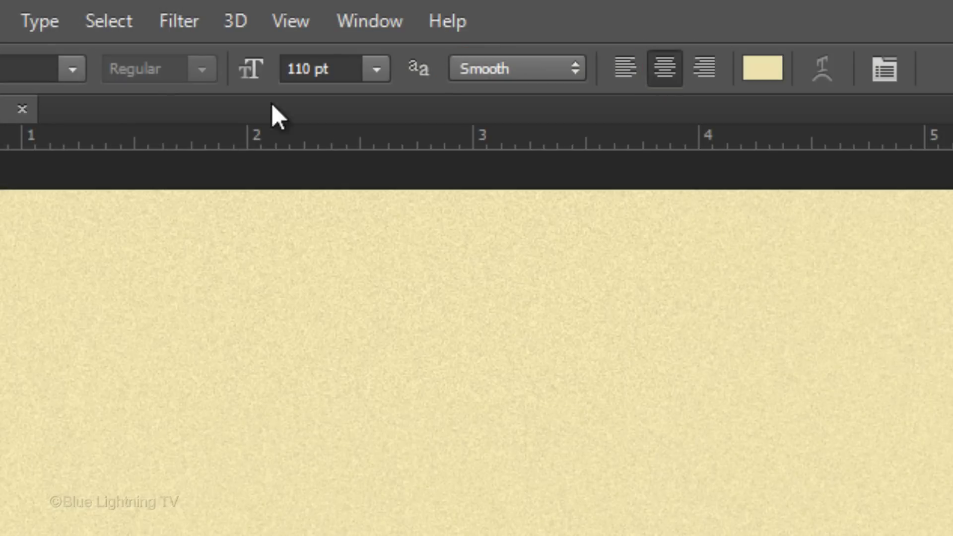
{"action": "left_click", "coordinate": [362, 21]}
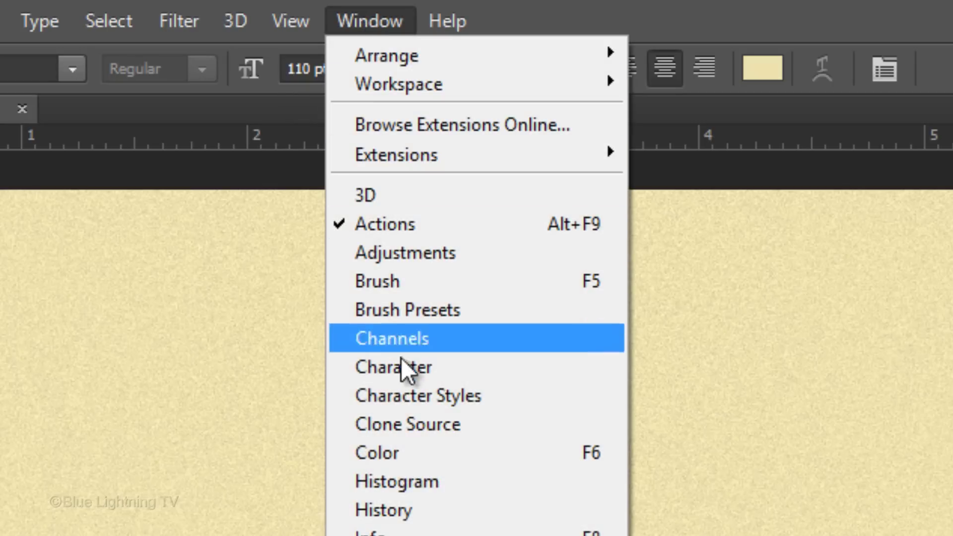
{"action": "left_click", "coordinate": [401, 373]}
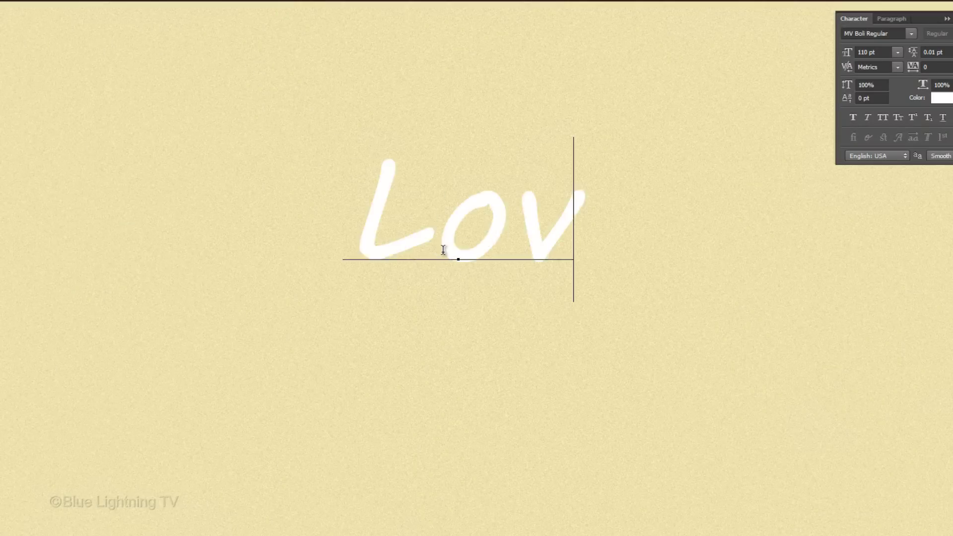
{"action": "type", "text": "e Letters in the Sand"}
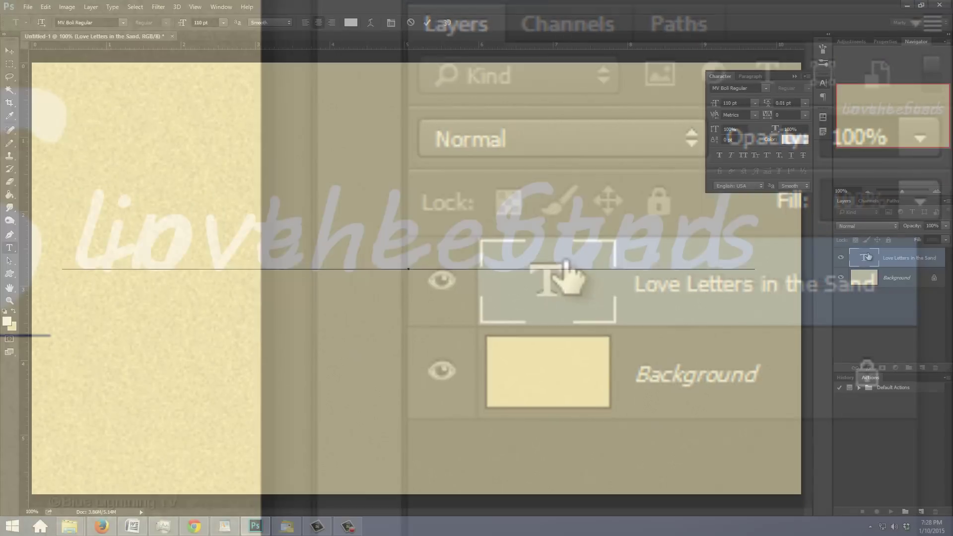
Increase the text's leading, nudge the text block into place, and collapse the Character panel
{"action": "double_click", "coordinate": [866, 256]}
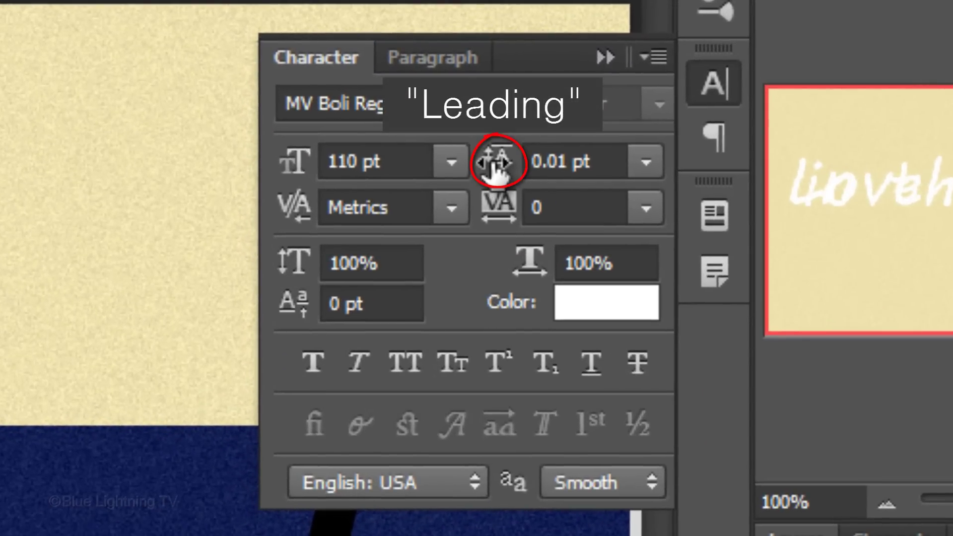
{"action": "mouse_move", "coordinate": [494, 163]}
{"action": "left_mouse_down"}
{"action": "mouse_move", "coordinate": [682, 145]}
{"action": "mouse_move", "coordinate": [815, 99]}
{"action": "left_mouse_up"}
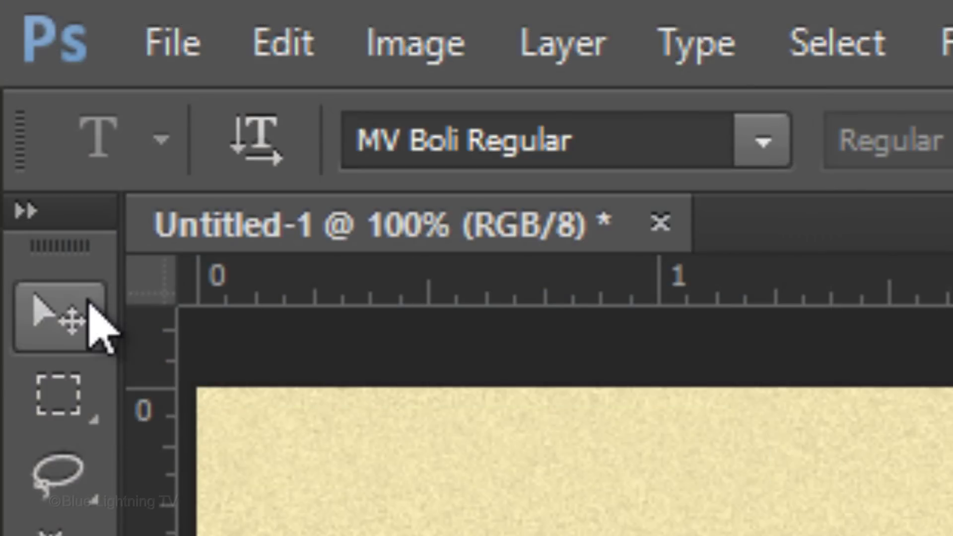
{"action": "left_click", "coordinate": [14, 50]}
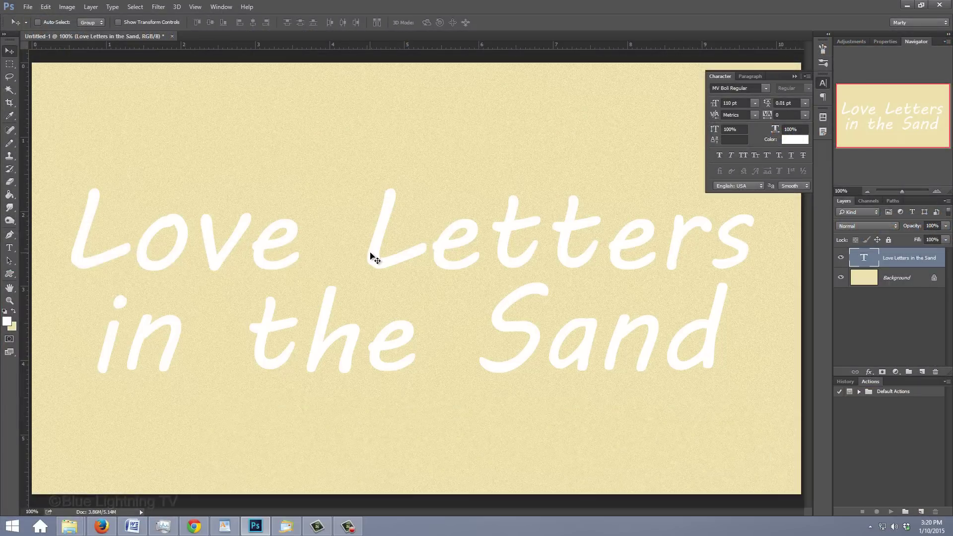
{"action": "left_click_drag", "start_coordinate": [372, 255], "coordinate": [375, 256]}
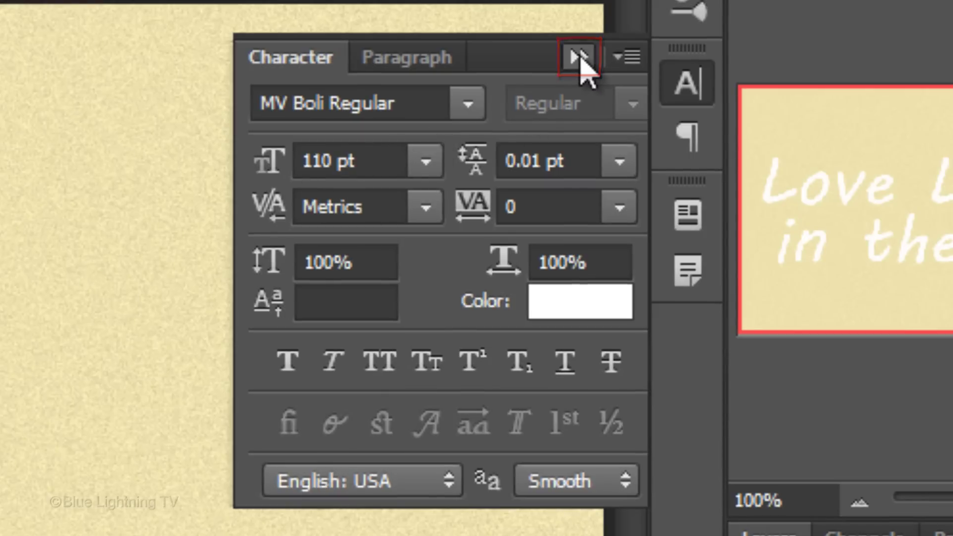
{"action": "left_click", "coordinate": [579, 57]}
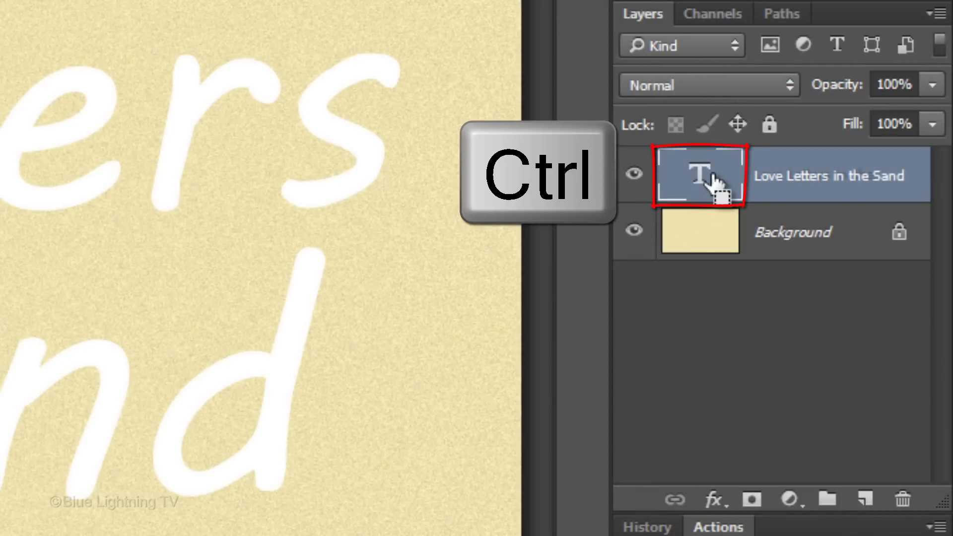
Select the letter outlines and feather the selection by 1 pixel
{"action": "left_click", "coordinate": [714, 184], "text": "ctrl"}
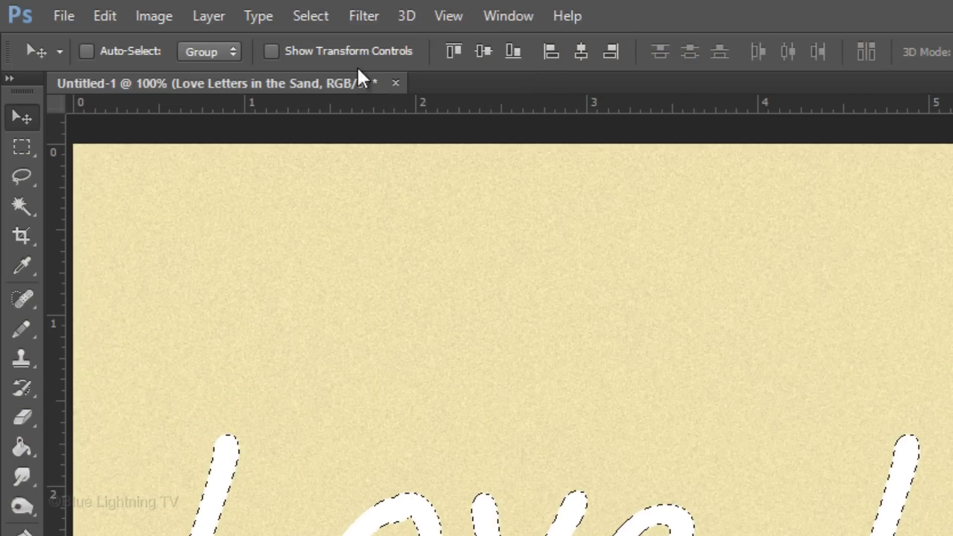
{"action": "left_click", "coordinate": [313, 16]}
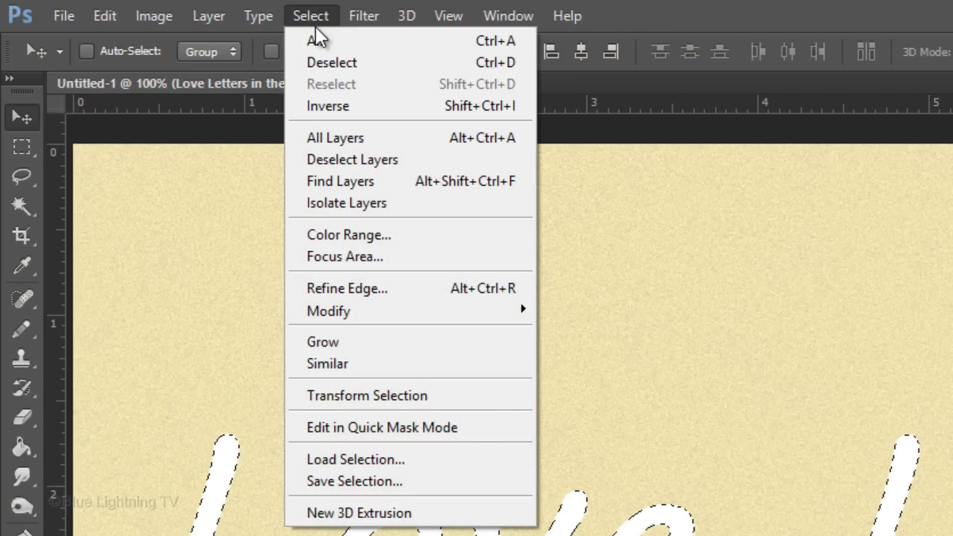
{"action": "mouse_move", "coordinate": [409, 310]}
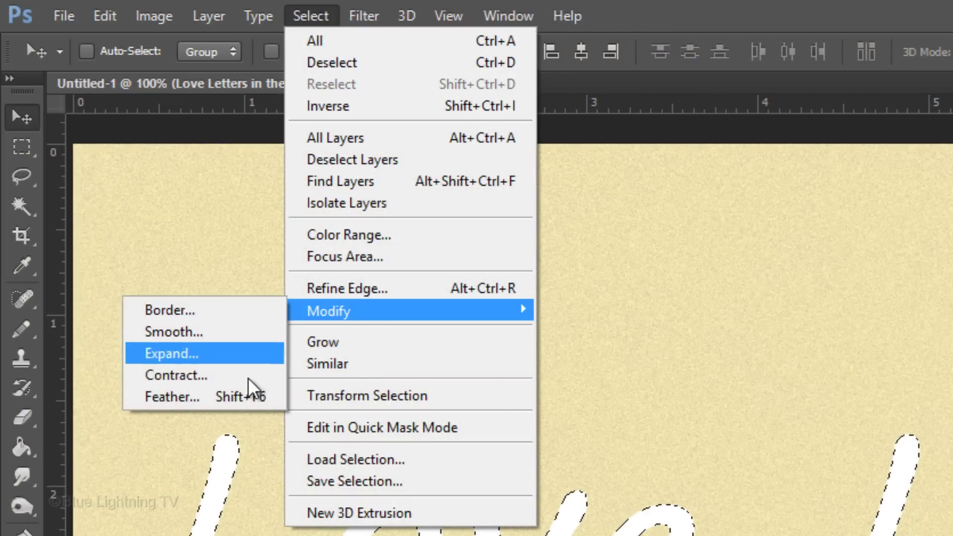
{"action": "left_click", "coordinate": [243, 397]}
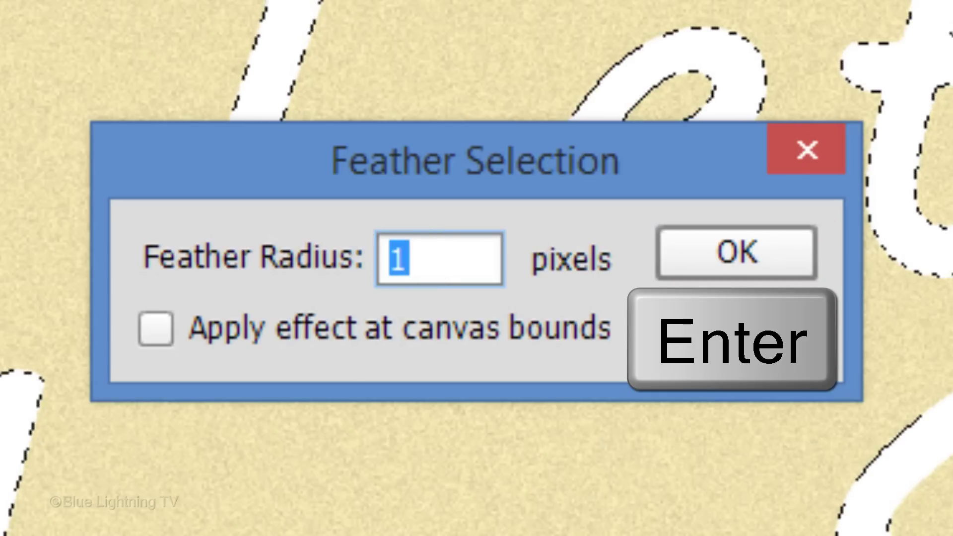
{"action": "key", "text": "Return"}
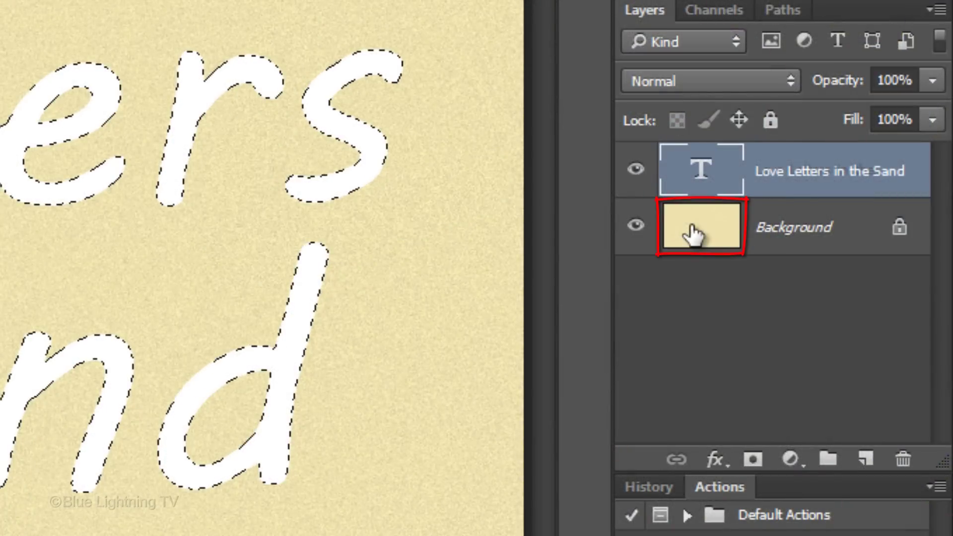
Copy the selected sand from Background onto a new layer named Outer
{"action": "left_click", "coordinate": [692, 234]}
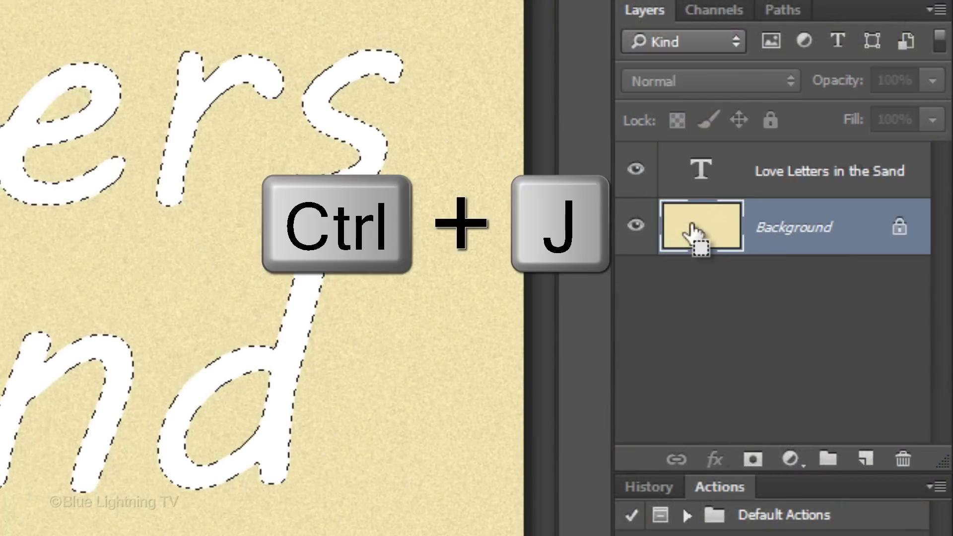
{"action": "key", "text": "ctrl+j"}
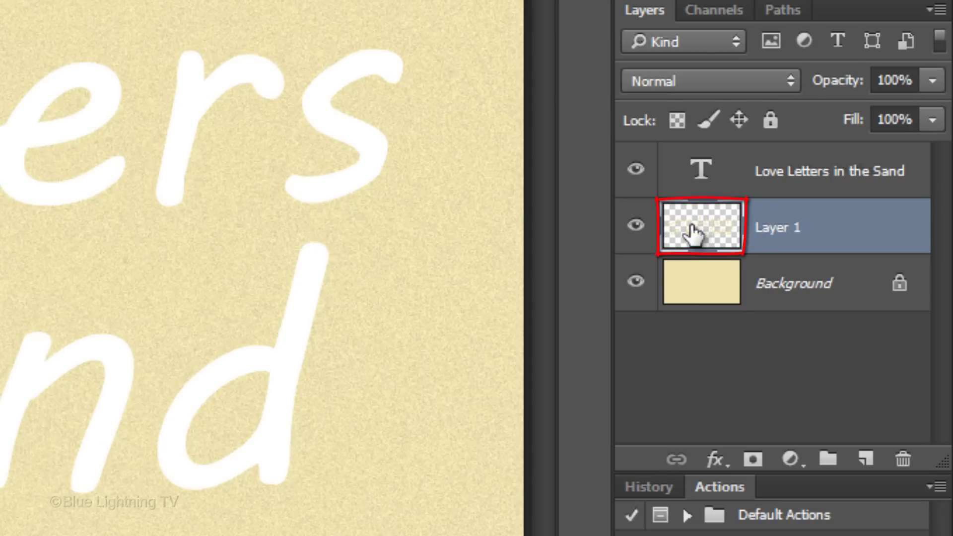
{"action": "double_click", "coordinate": [759, 228]}
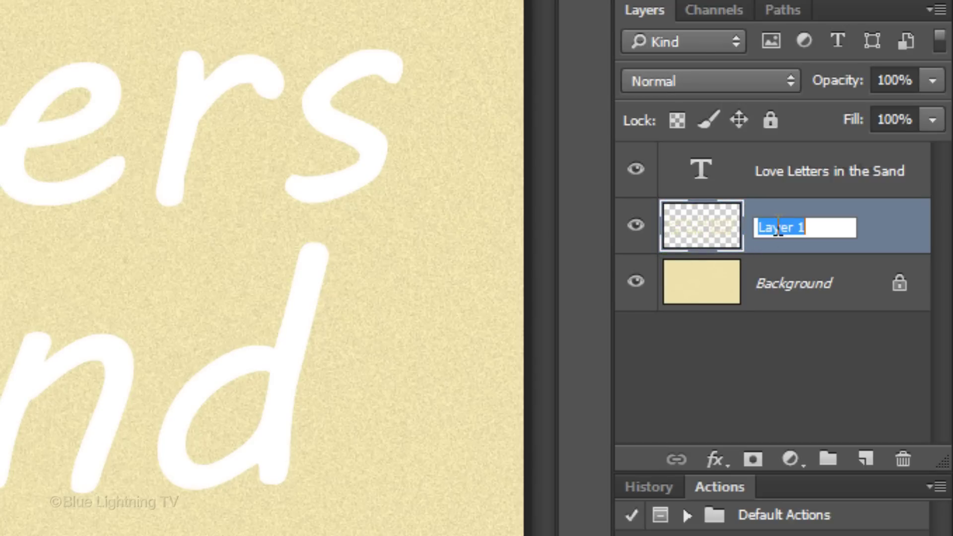
{"action": "type", "text": "Outer"}
{"action": "key", "text": "Return"}
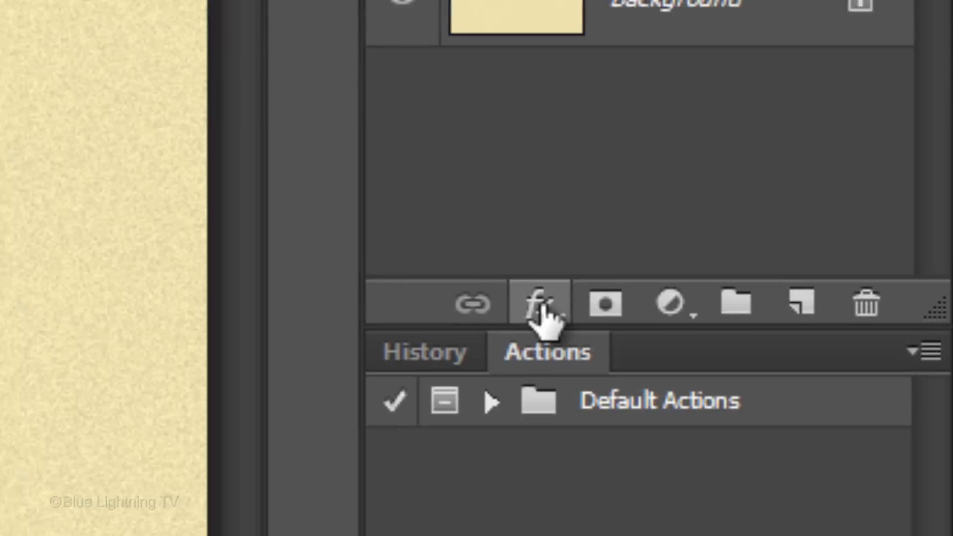
Add Bevel & Emboss to Outer: Pillow Emboss, Chisel Hard, Down, size 30, soften 7
{"action": "left_click", "coordinate": [715, 464]}
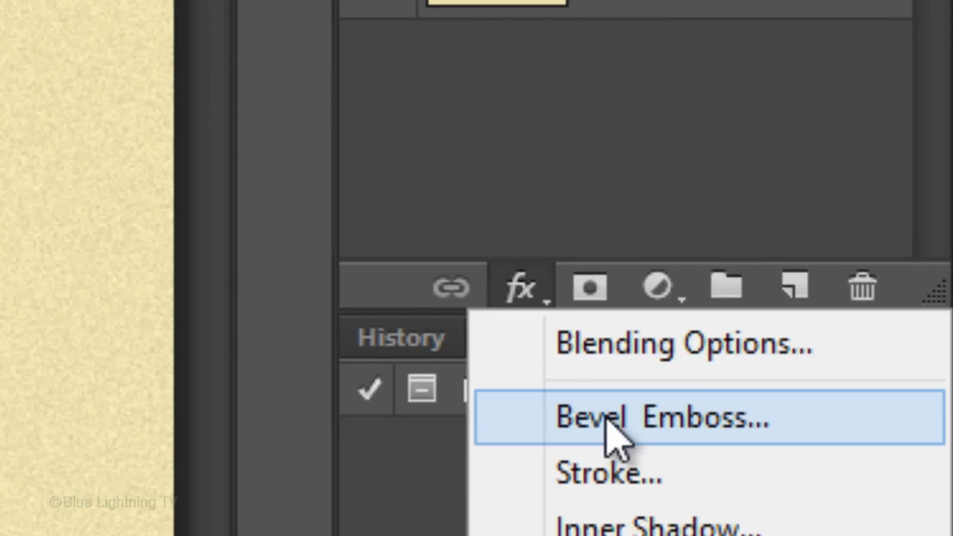
{"action": "left_click", "coordinate": [606, 420]}
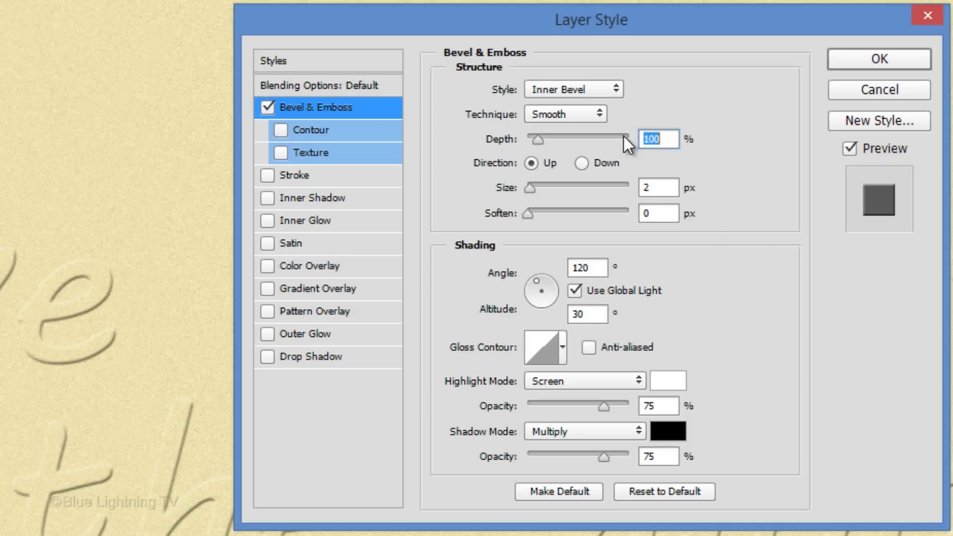
{"action": "left_click", "coordinate": [591, 91]}
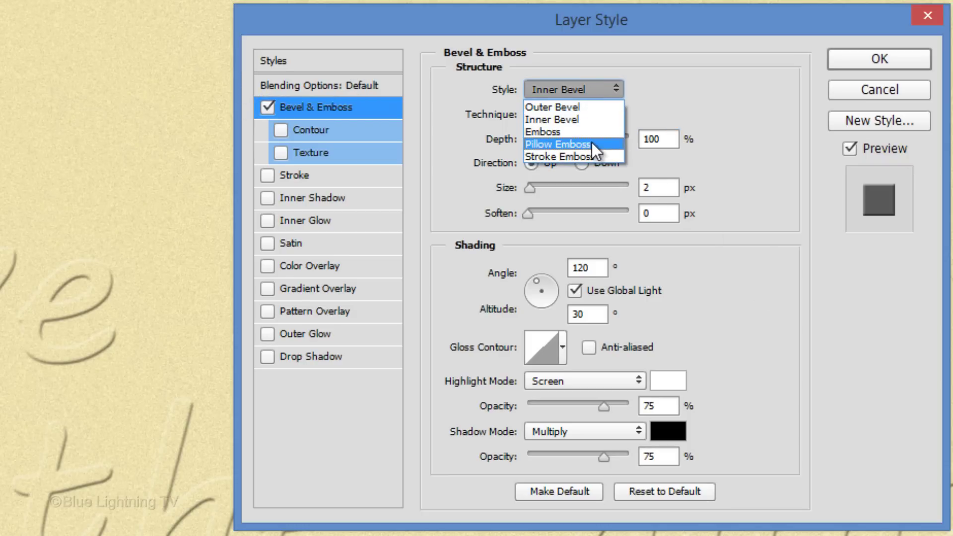
{"action": "left_click", "coordinate": [591, 143]}
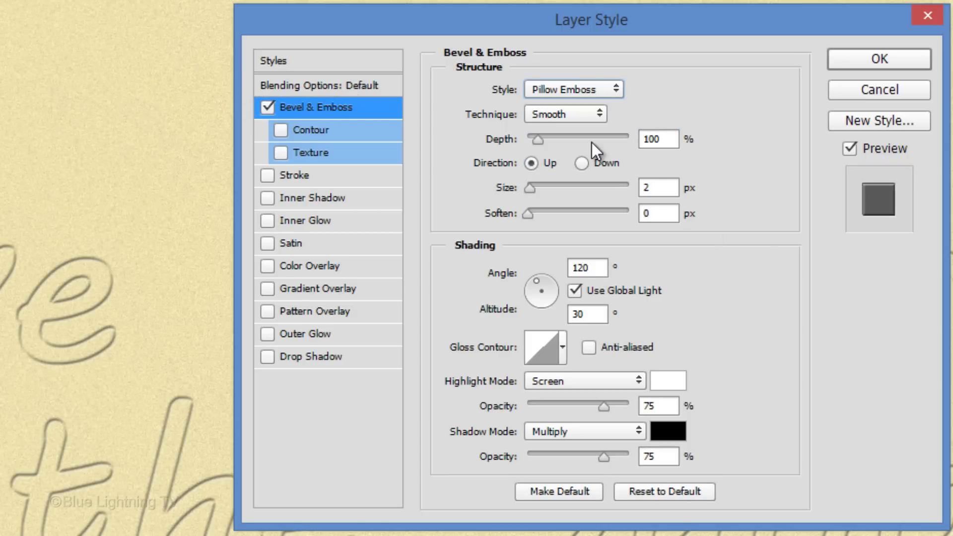
{"action": "left_click", "coordinate": [592, 115]}
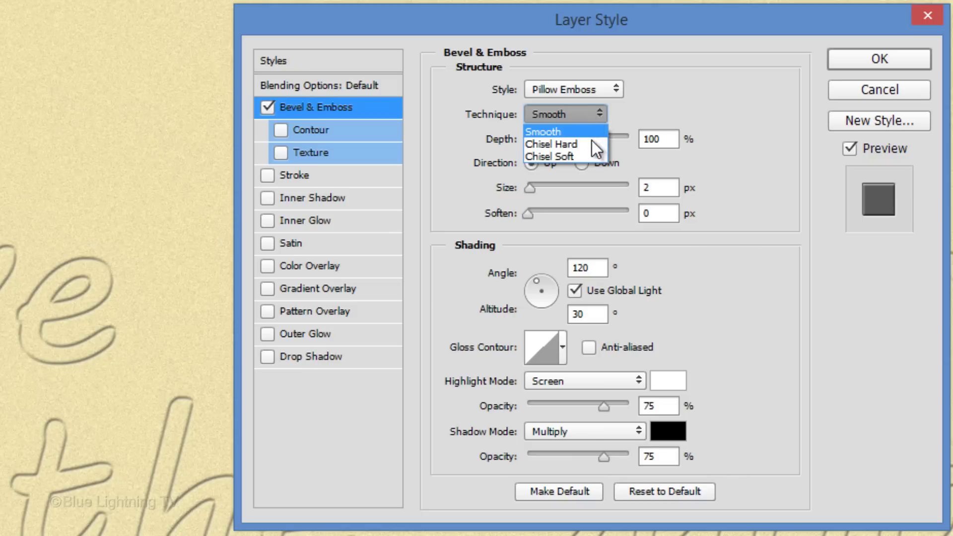
{"action": "left_click", "coordinate": [591, 142]}
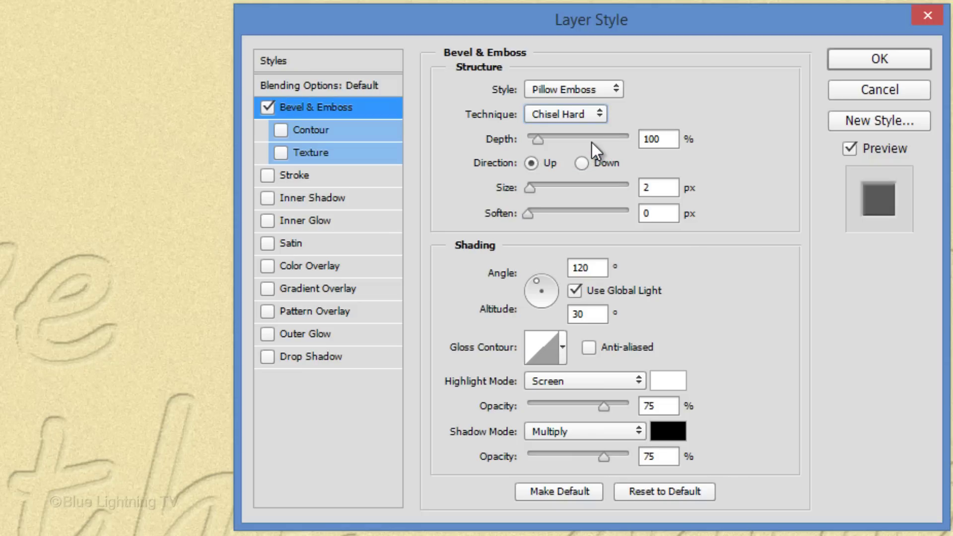
{"action": "left_click", "coordinate": [583, 164]}
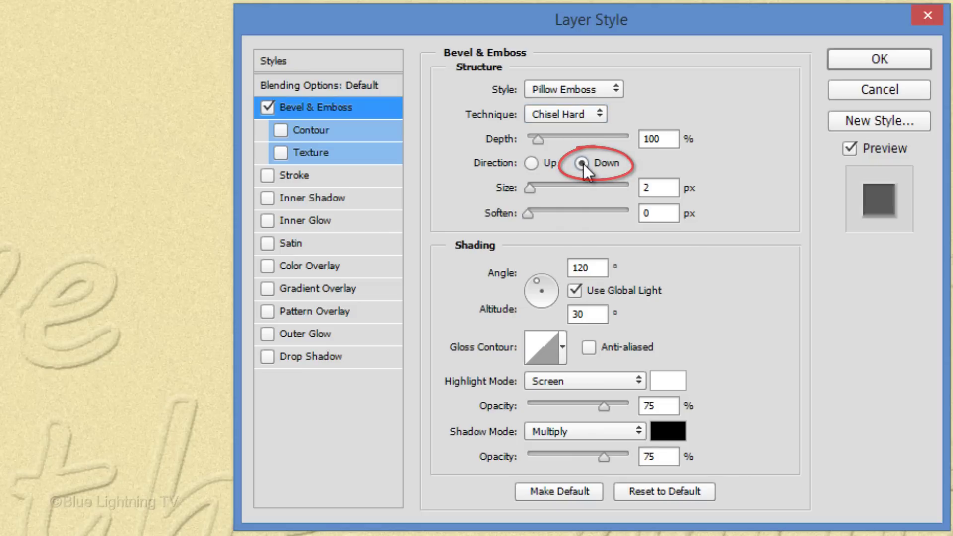
{"action": "left_click", "coordinate": [658, 186]}
{"action": "type", "text": "30"}
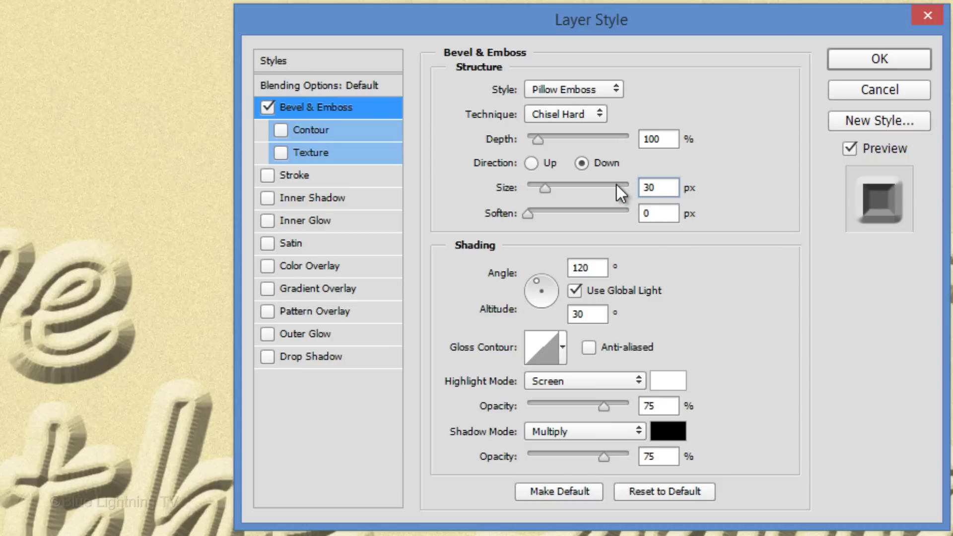
{"action": "key", "text": "Tab"}
{"action": "type", "text": "7"}
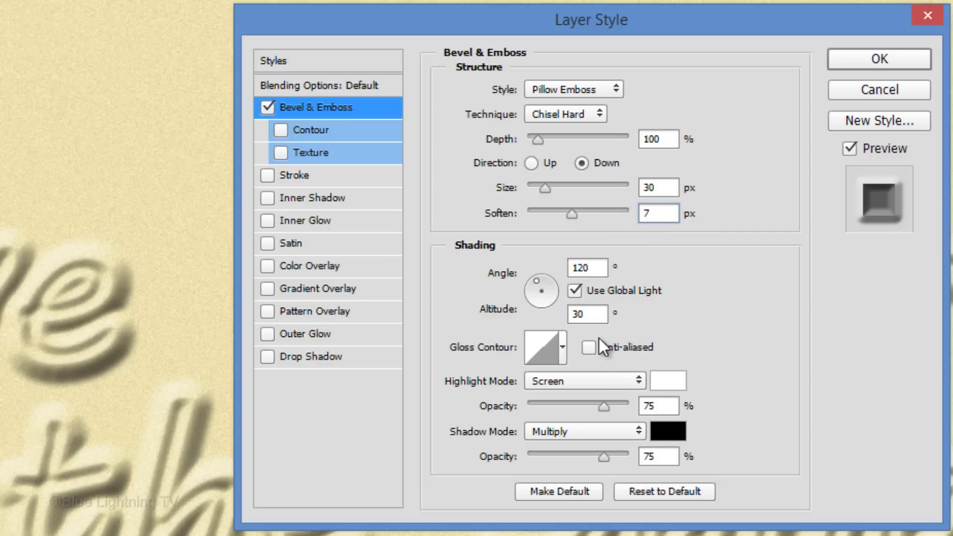
Set highlights to Linear Dodge at 12% and shadows to Linear Burn at 40%
{"action": "left_click", "coordinate": [598, 381]}
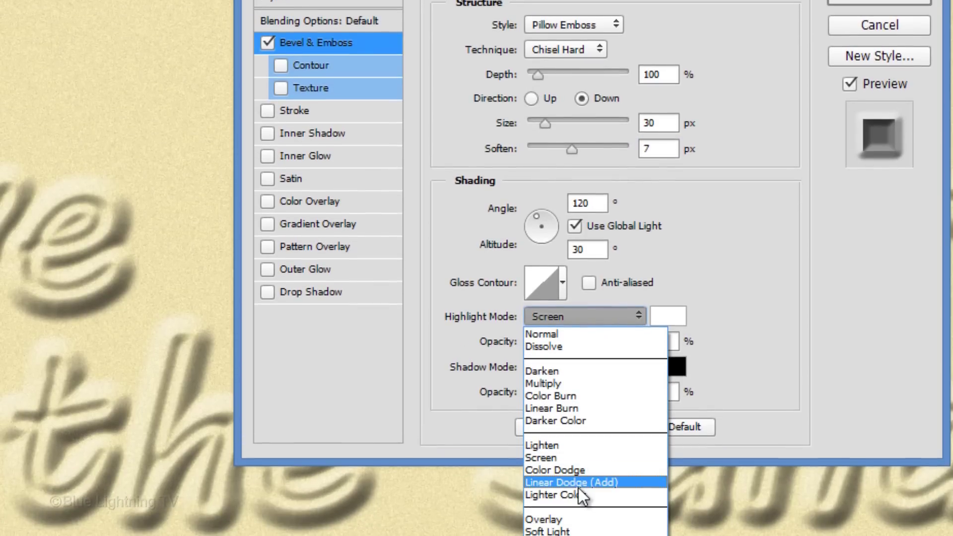
{"action": "left_click", "coordinate": [578, 486]}
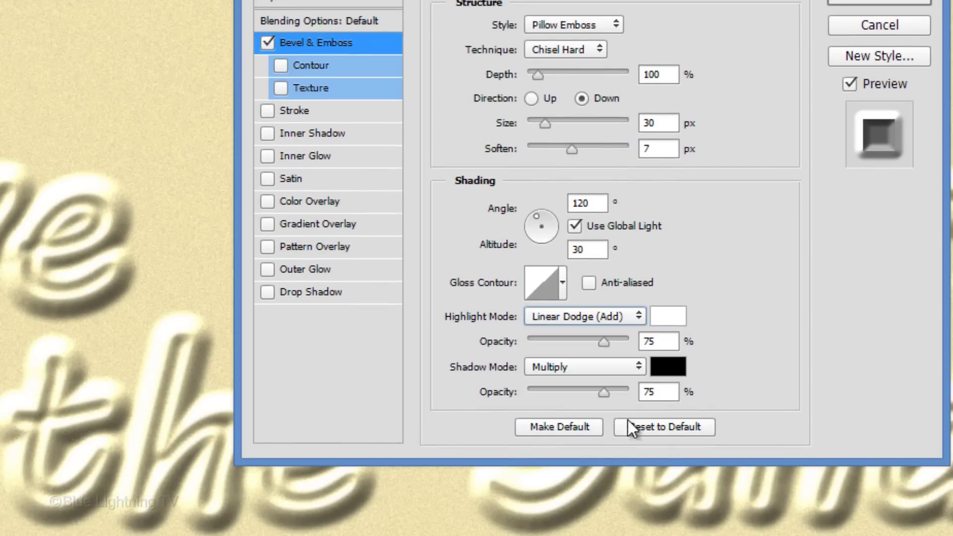
{"action": "double_click", "coordinate": [668, 341]}
{"action": "type", "text": "12"}
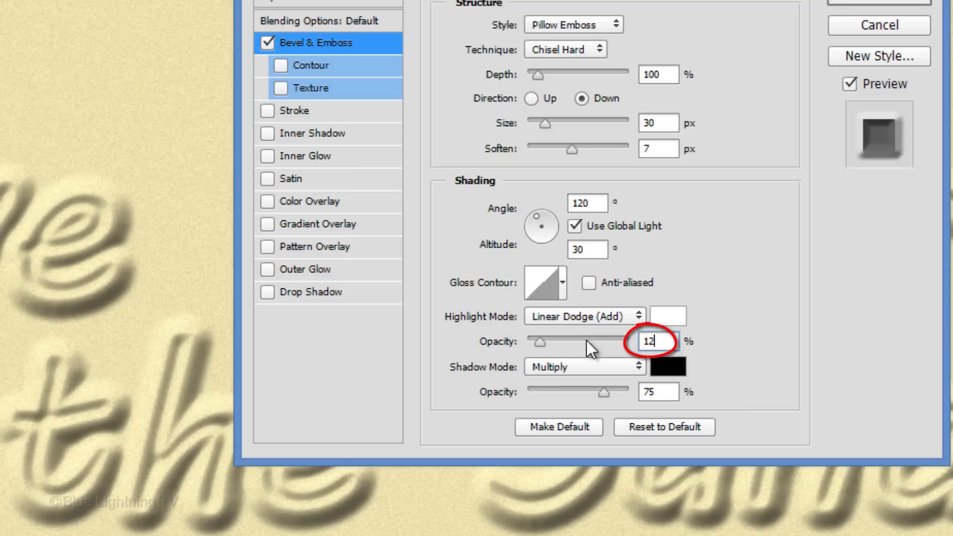
{"action": "left_click", "coordinate": [587, 368]}
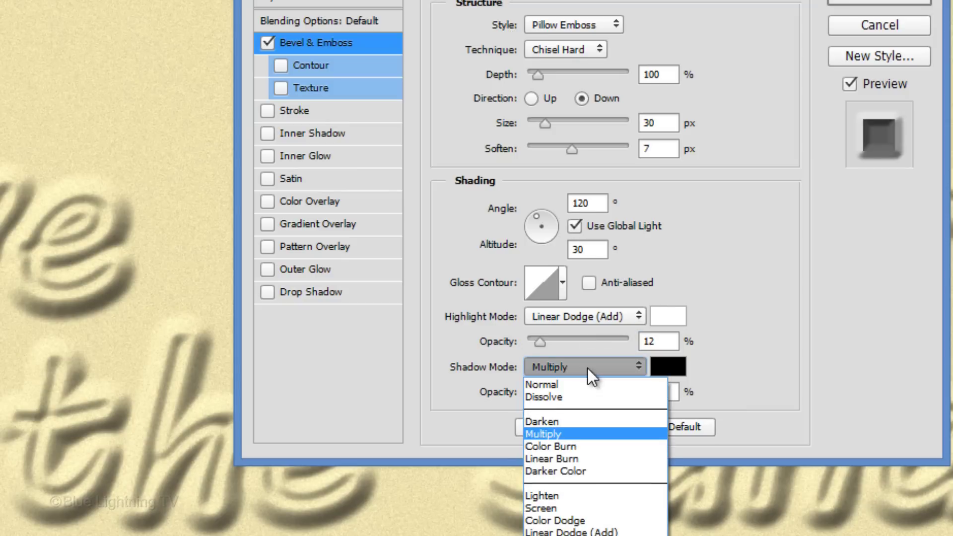
{"action": "left_click", "coordinate": [587, 457]}
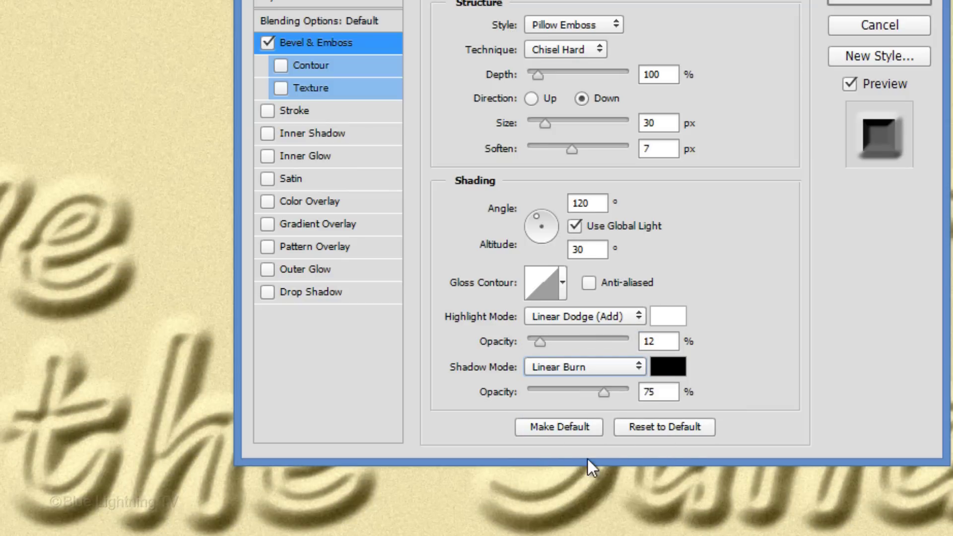
{"action": "double_click", "coordinate": [648, 391]}
{"action": "type", "text": "40"}
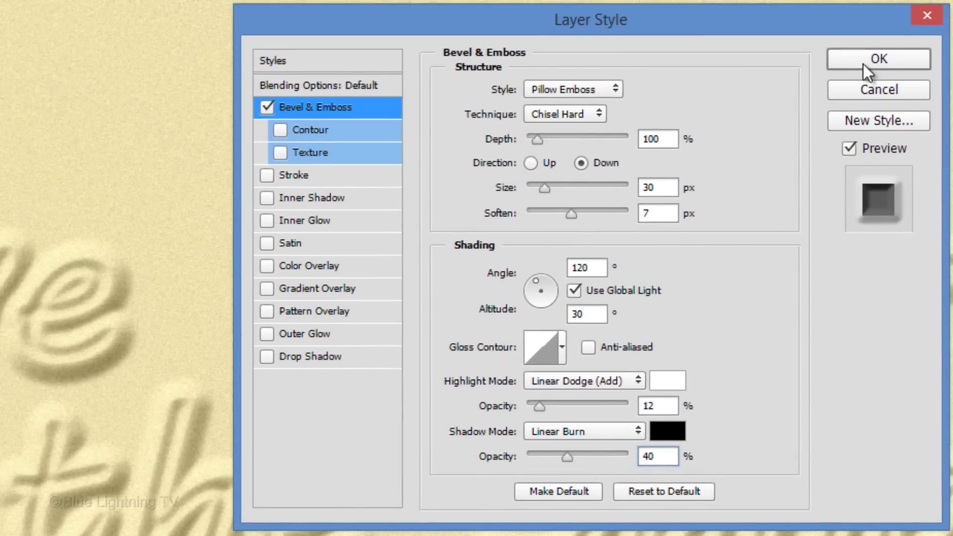
{"action": "left_click", "coordinate": [865, 61]}
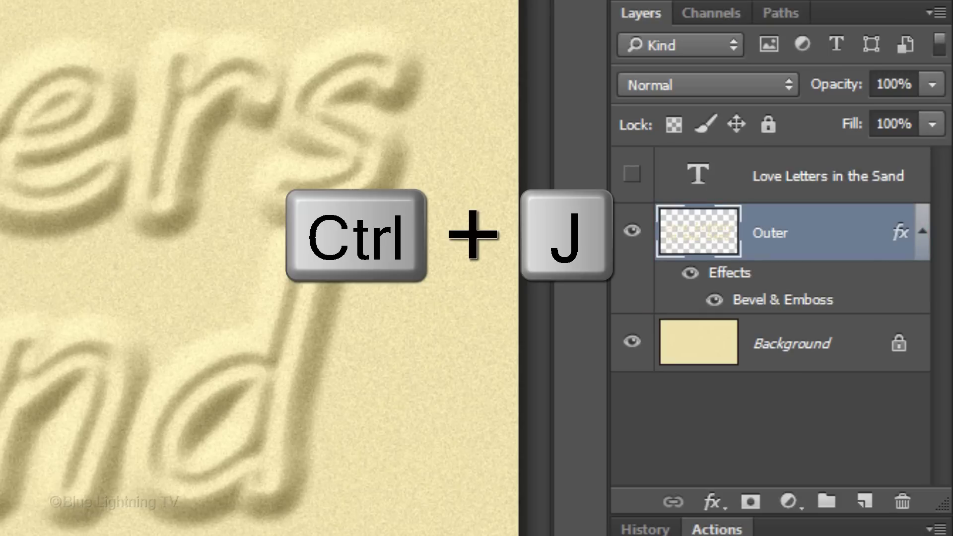
Duplicate the Outer layer with its bevel and rename the copy Inner
{"action": "key", "text": "ctrl+j"}
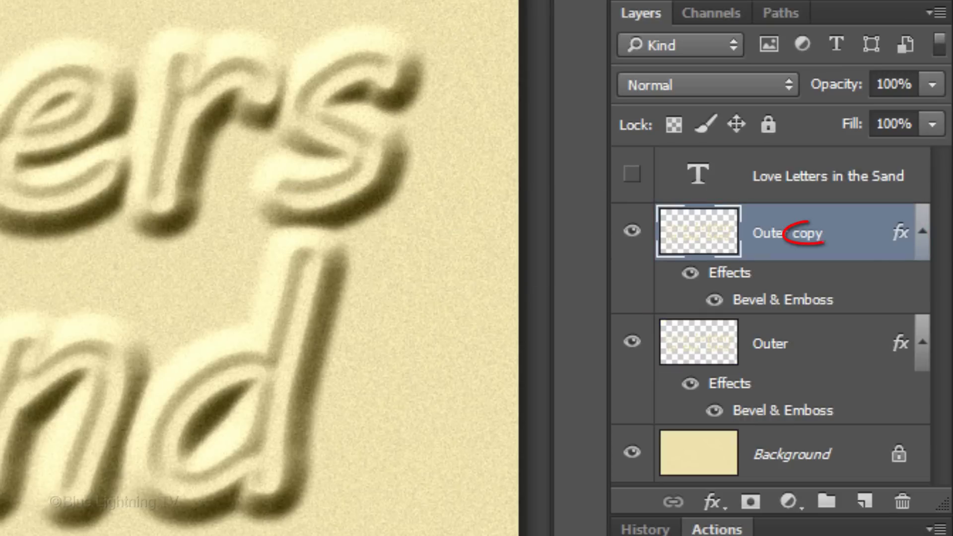
{"action": "double_click", "coordinate": [779, 235]}
{"action": "type", "text": "Inner"}
{"action": "key", "text": "Return"}
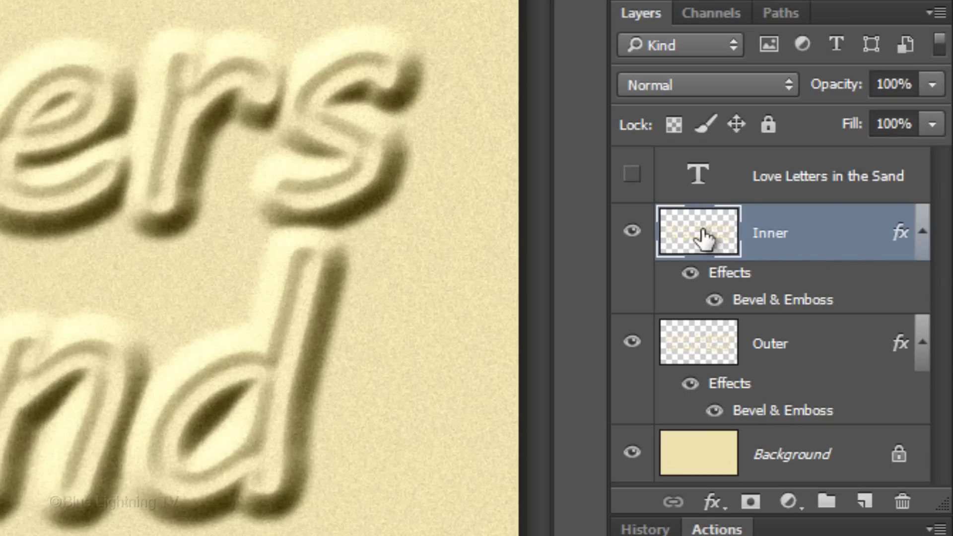
Change Inner's bevel to a Smooth Inner Bevel with depth 235
{"action": "double_click", "coordinate": [744, 299]}
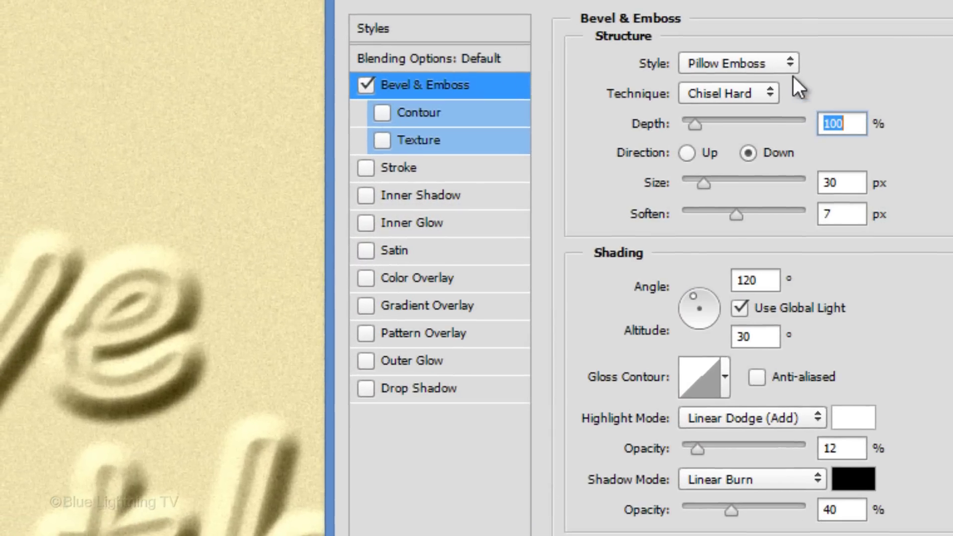
{"action": "left_click", "coordinate": [782, 66]}
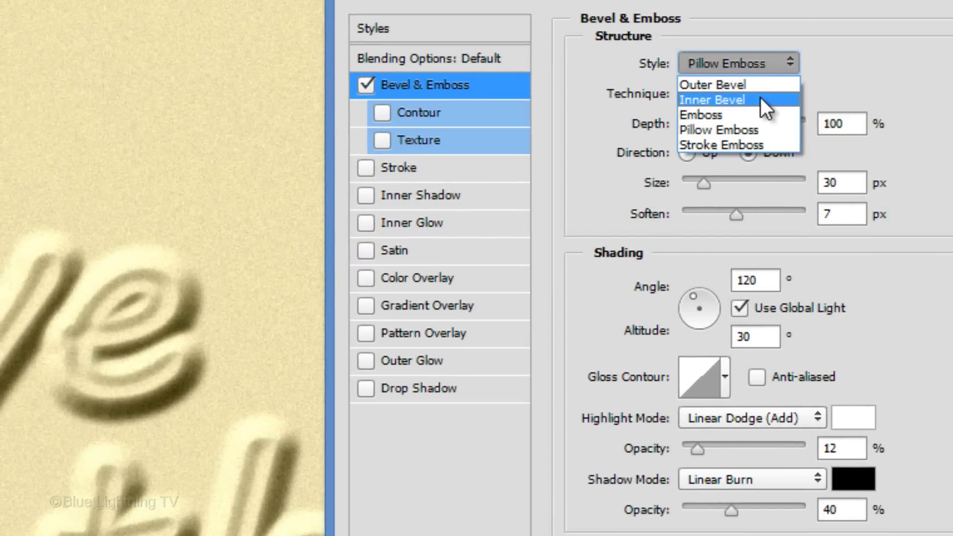
{"action": "left_click", "coordinate": [761, 99]}
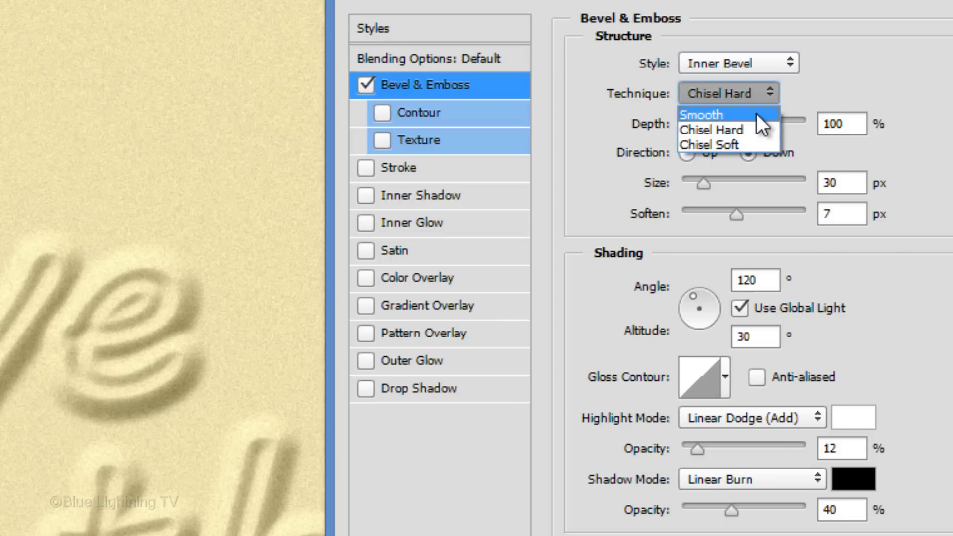
{"action": "left_click", "coordinate": [759, 119]}
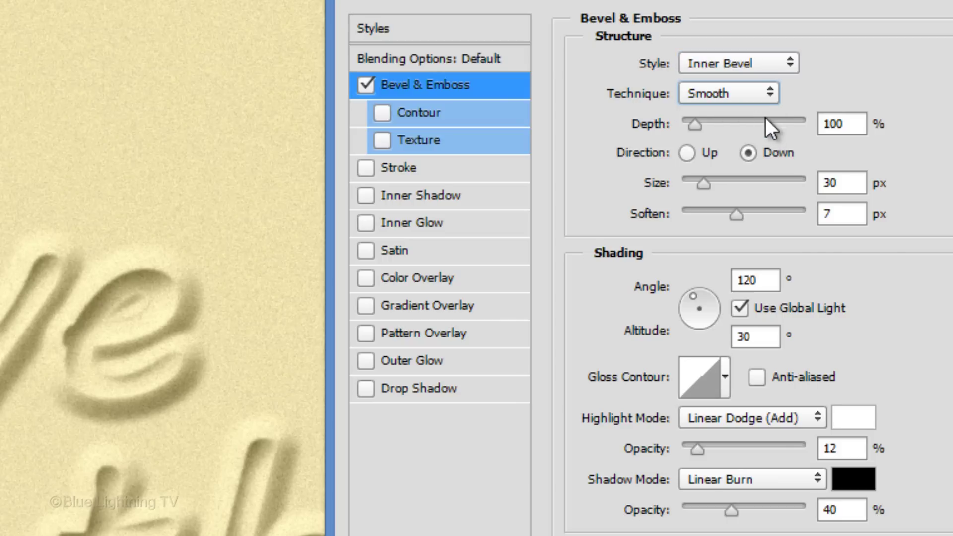
{"action": "double_click", "coordinate": [828, 124]}
{"action": "type", "text": "235"}
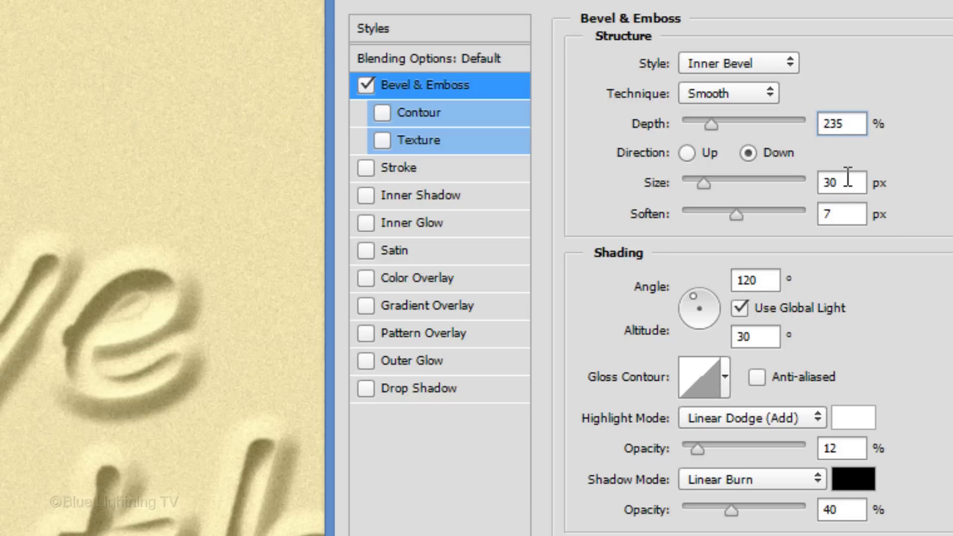
Set Inner's bevel size to 10, highlight opacity 0% and shadow opacity 30%
{"action": "left_click", "coordinate": [814, 182]}
{"action": "type", "text": "10"}
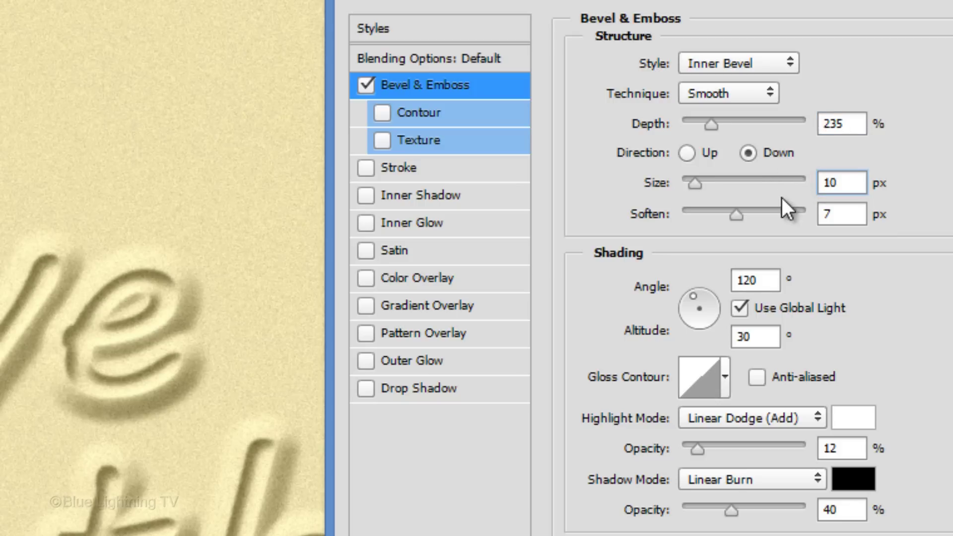
{"action": "left_click", "coordinate": [848, 448]}
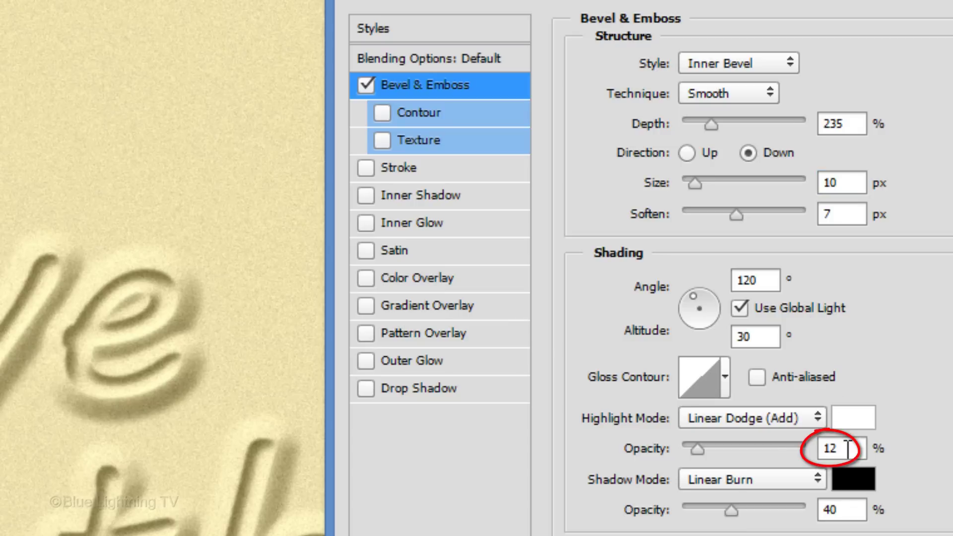
{"action": "type", "text": "0"}
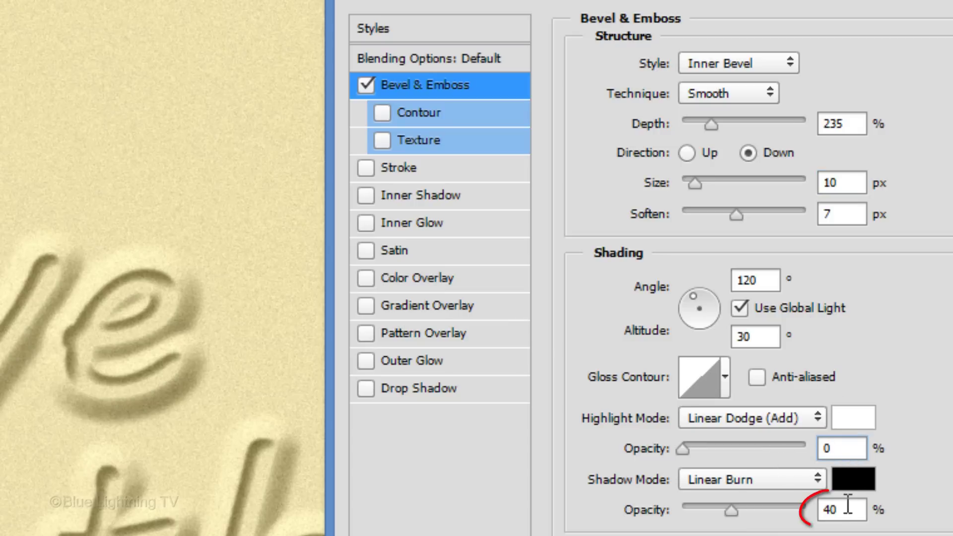
{"action": "double_click", "coordinate": [848, 504]}
{"action": "type", "text": "30"}
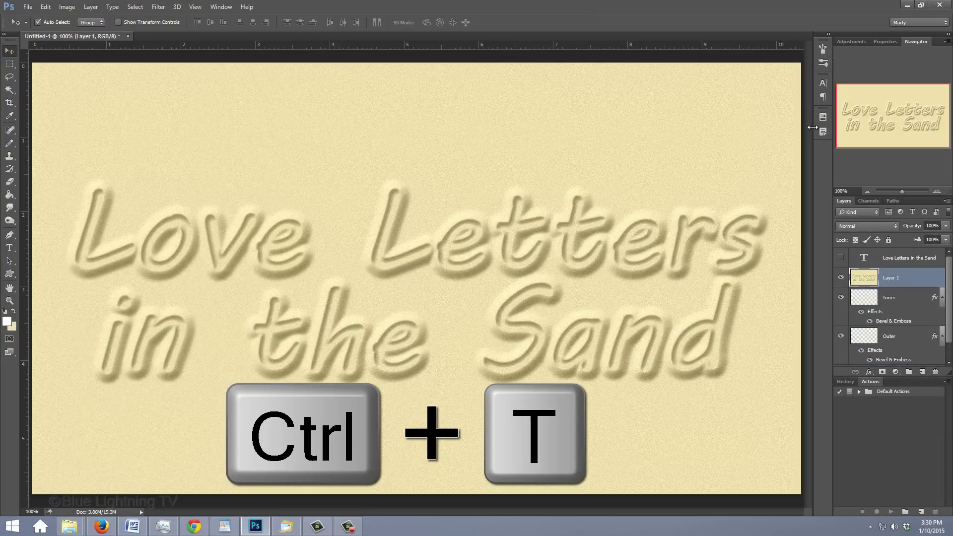
Scale the merged sand layer down to about 75% around its centre
{"action": "key", "text": "ctrl+t"}
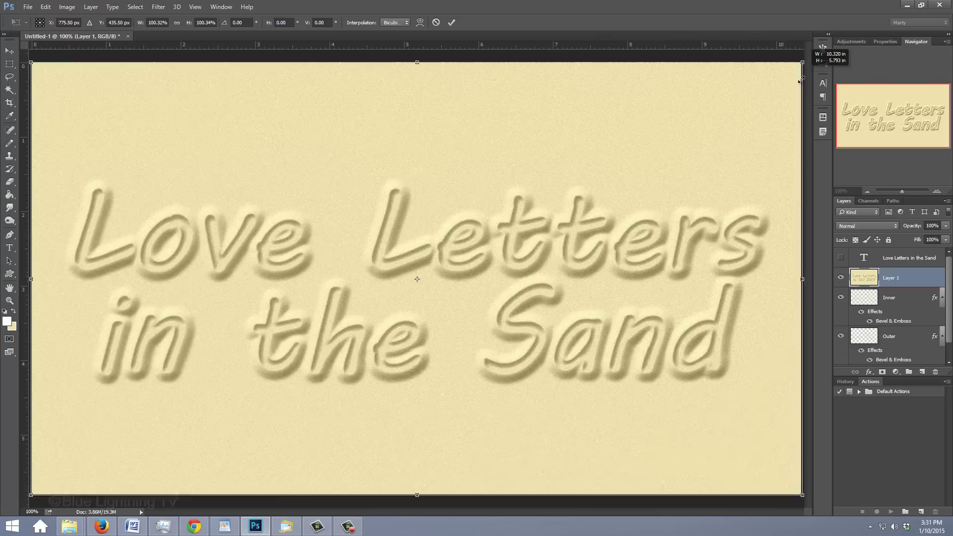
{"action": "mouse_move", "coordinate": [612, 158]}
{"action": "left_mouse_down"}
{"action": "mouse_move", "coordinate": [753, 157]}
{"action": "mouse_move", "coordinate": [738, 178]}
{"action": "left_mouse_up"}
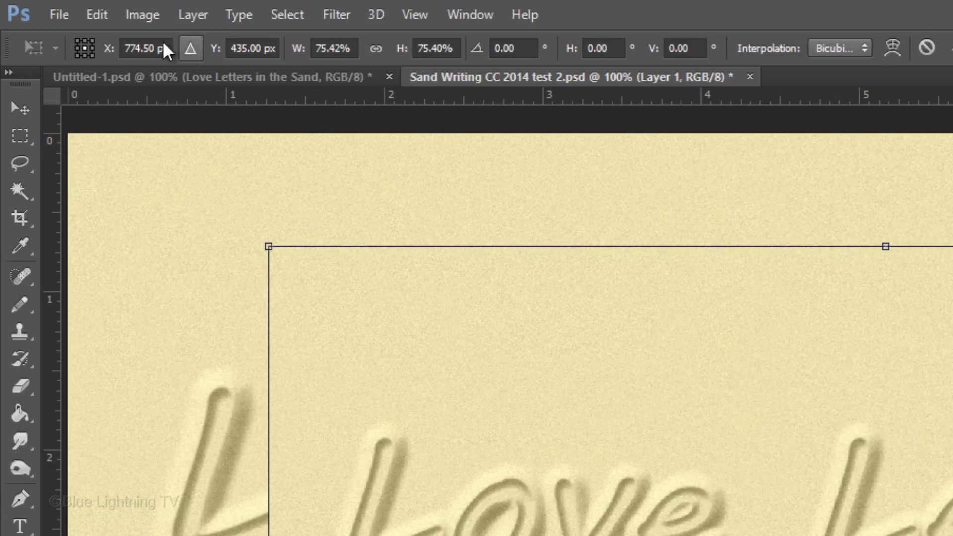
{"action": "left_click", "coordinate": [94, 20]}
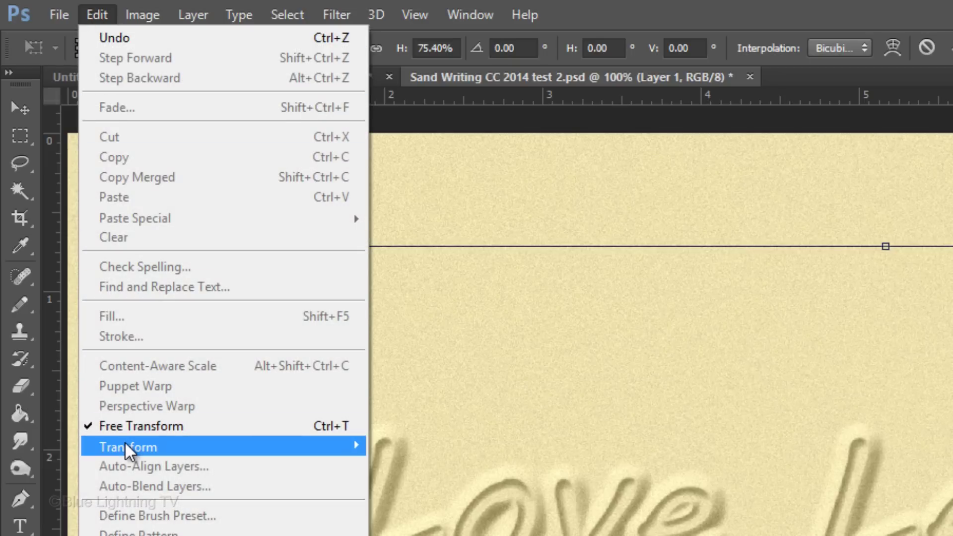
{"action": "mouse_move", "coordinate": [84, 55]}
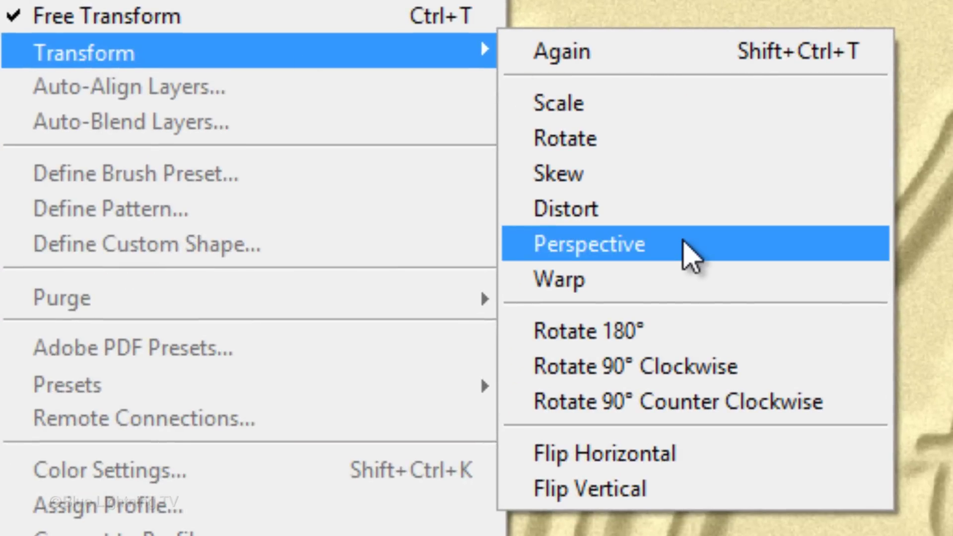
Apply a perspective distortion, widening the sand layer's bottom and shifting its top left
{"action": "left_click", "coordinate": [691, 256]}
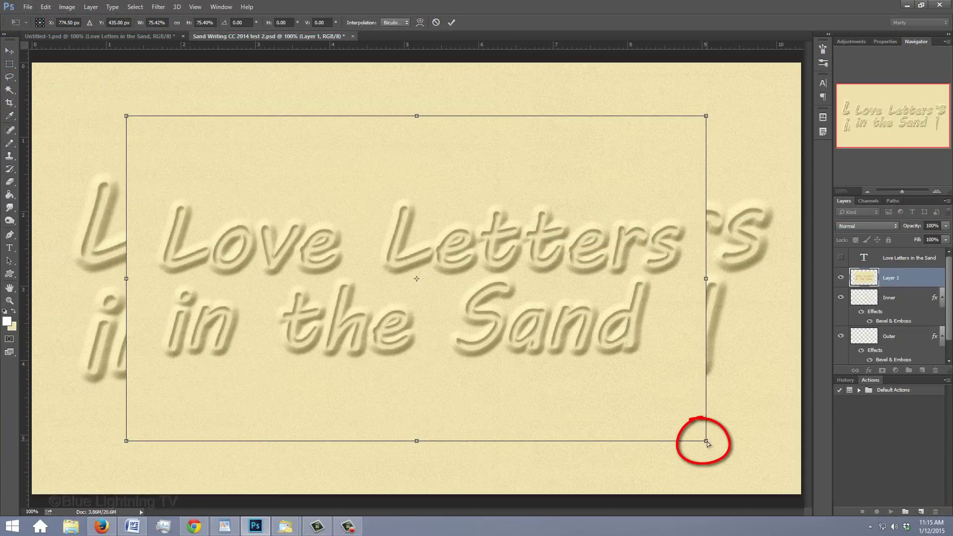
{"action": "left_click_drag", "start_coordinate": [706, 441], "coordinate": [859, 432]}
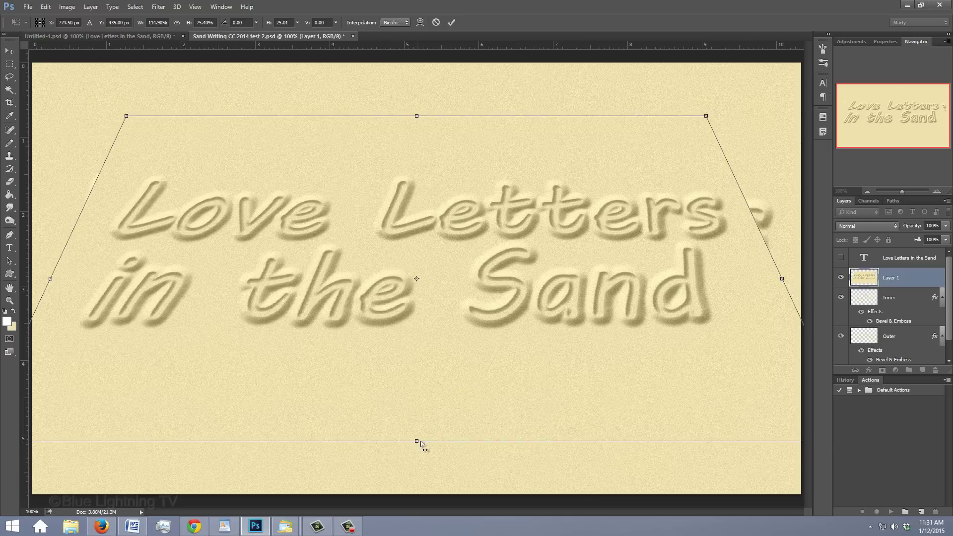
{"action": "left_click_drag", "start_coordinate": [416, 440], "coordinate": [458, 442]}
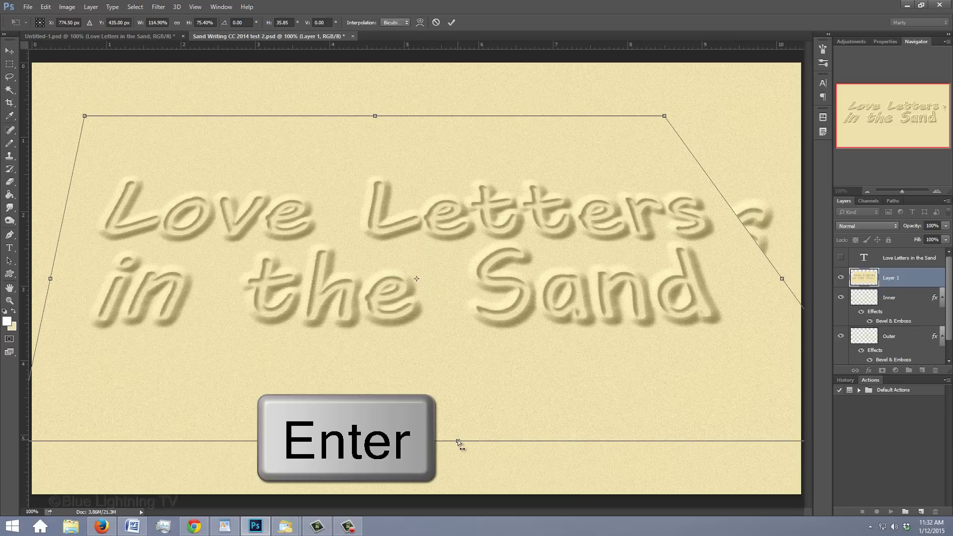
Commit the perspective, then enlarge the sand layer to about 114%, nudged slightly down-right
{"action": "key", "text": "Return"}
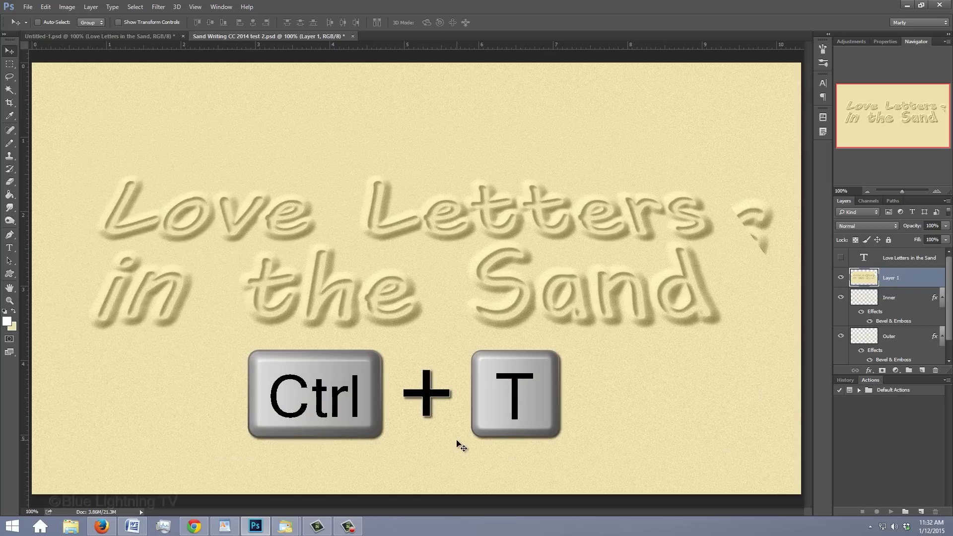
{"action": "key", "text": "ctrl+t"}
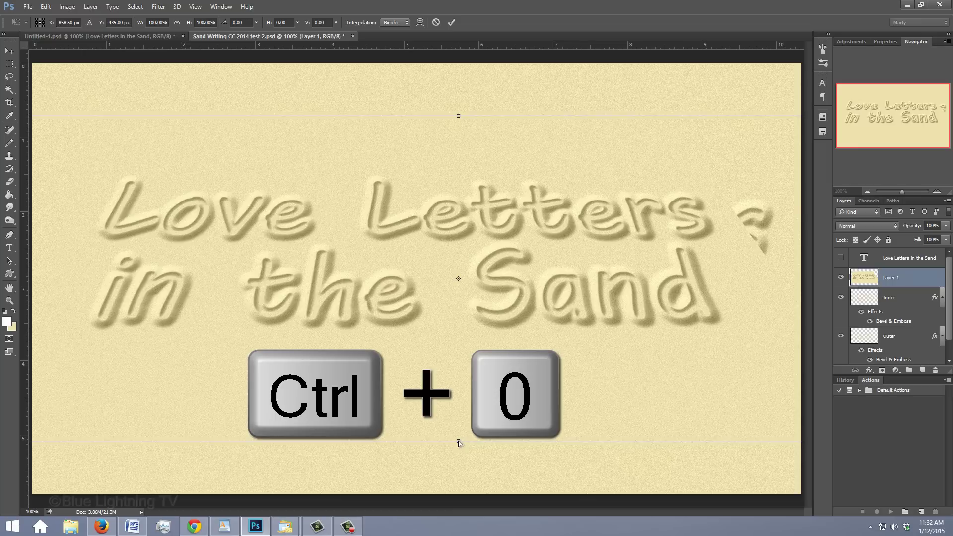
{"action": "key", "text": "ctrl+0"}
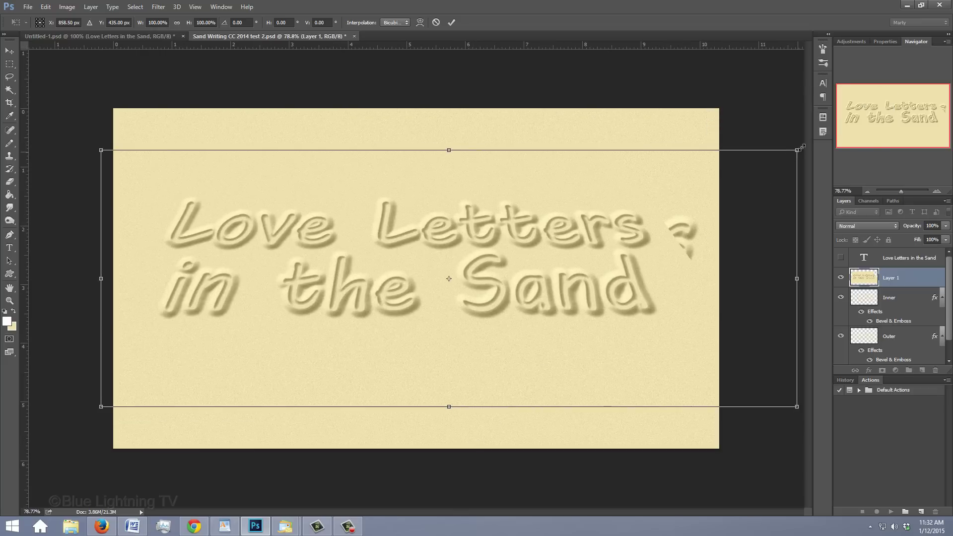
{"action": "left_click_drag", "start_coordinate": [796, 150], "coordinate": [842, 118]}
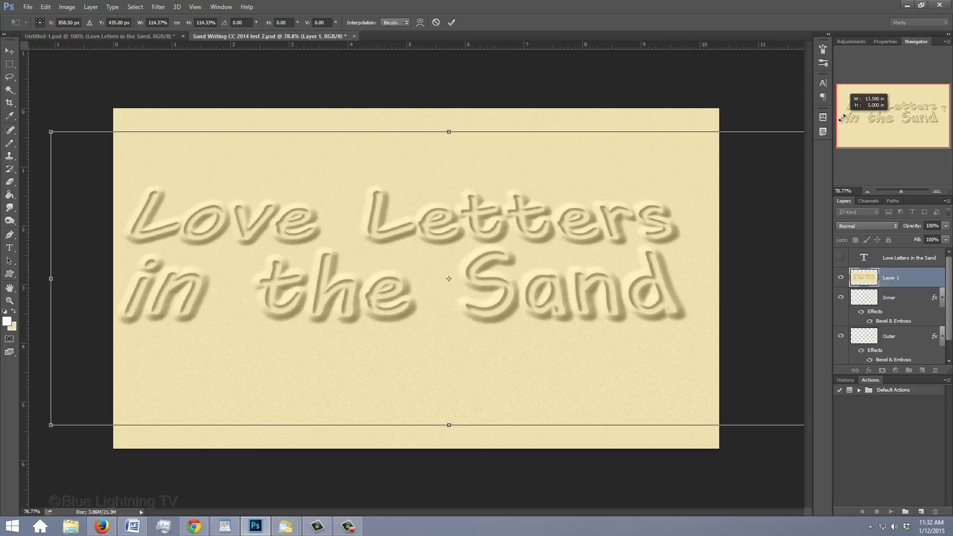
{"action": "left_click_drag", "start_coordinate": [462, 212], "coordinate": [476, 225]}
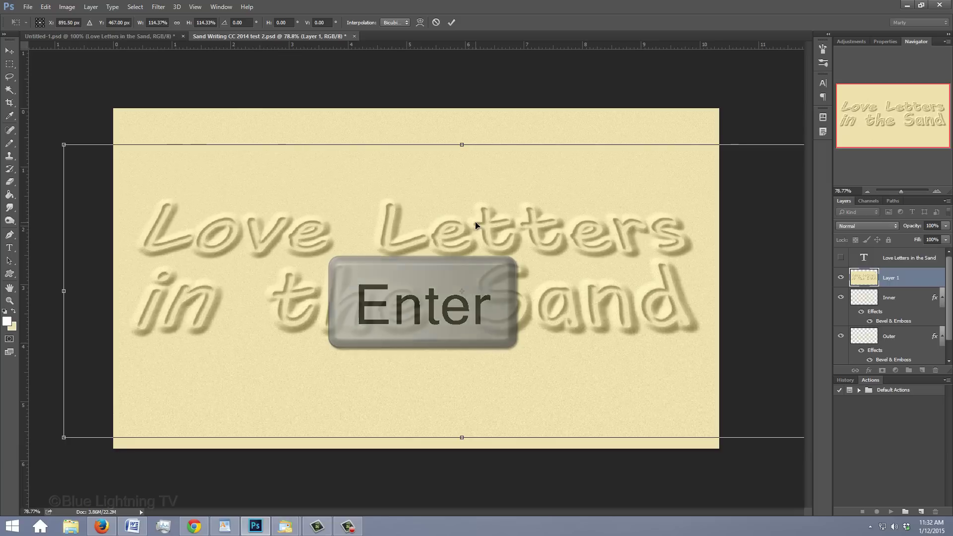
{"action": "key", "text": "ctrl+0"}
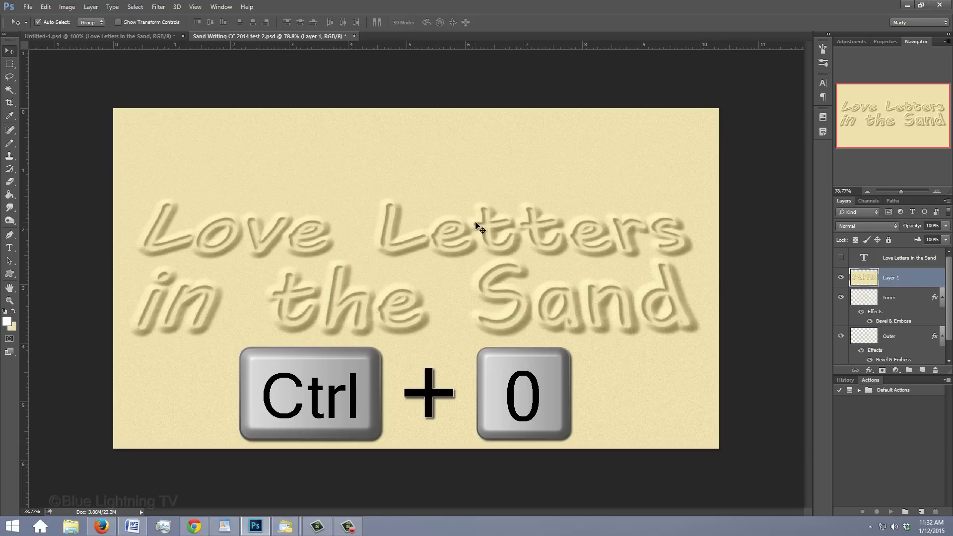